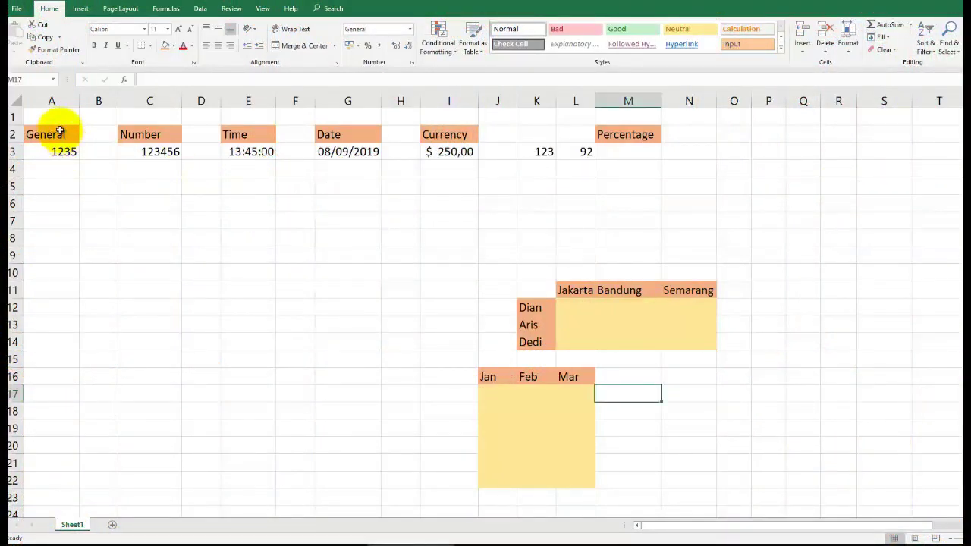
Select each sample header with its value in turn, then the values 123 and 92.
left_click_drag(60, 131, 64, 152)
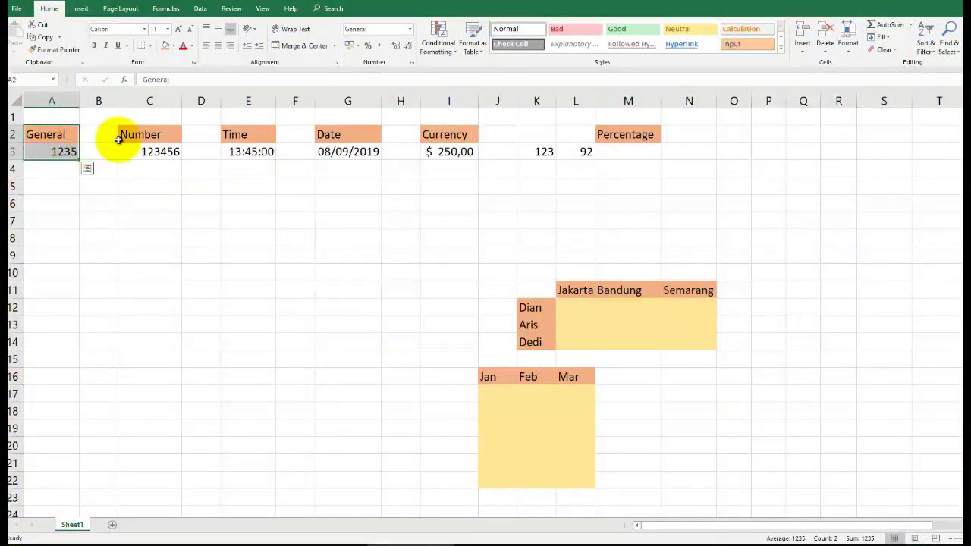
left_click_drag(154, 134, 156, 149)
left_click_drag(227, 134, 251, 151)
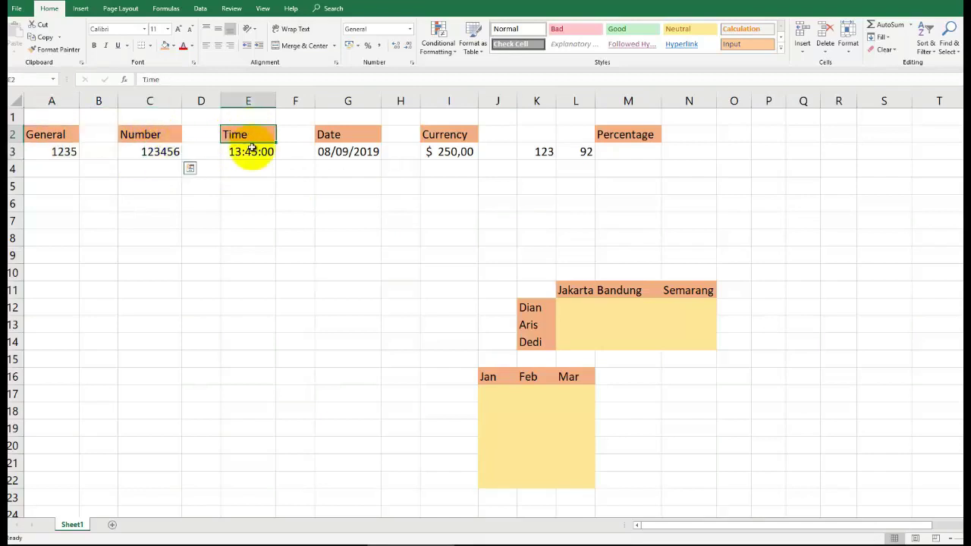
left_click_drag(341, 137, 366, 152)
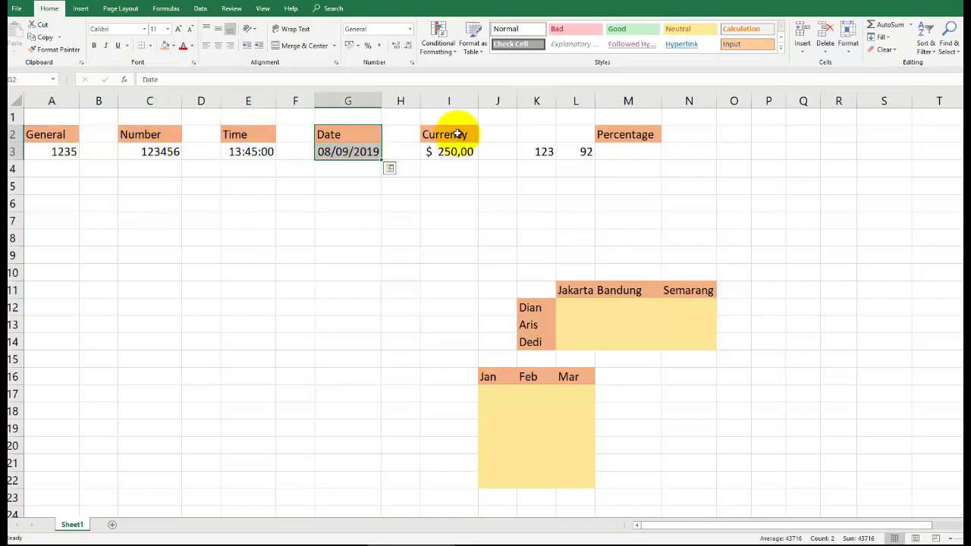
left_click_drag(456, 135, 458, 152)
left_click_drag(614, 134, 614, 147)
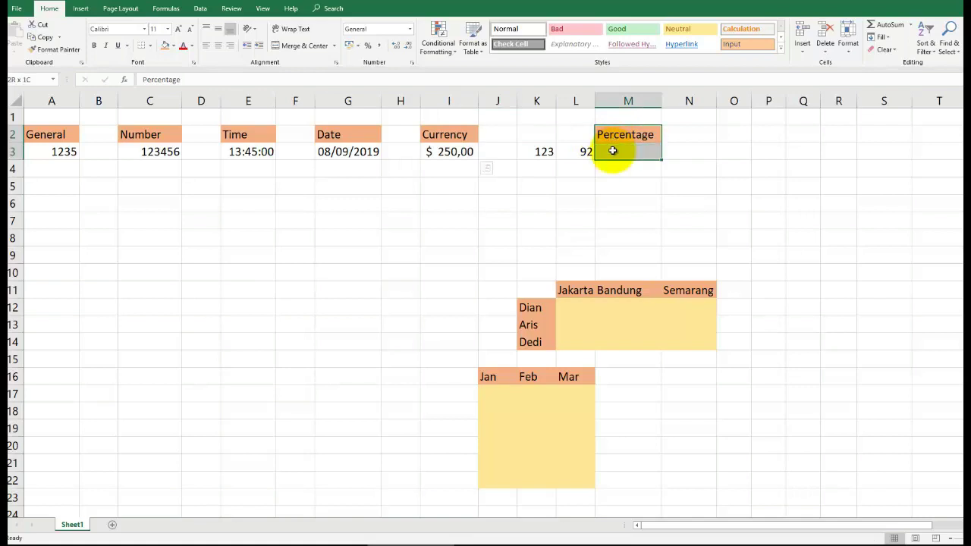
left_click_drag(542, 150, 586, 151)
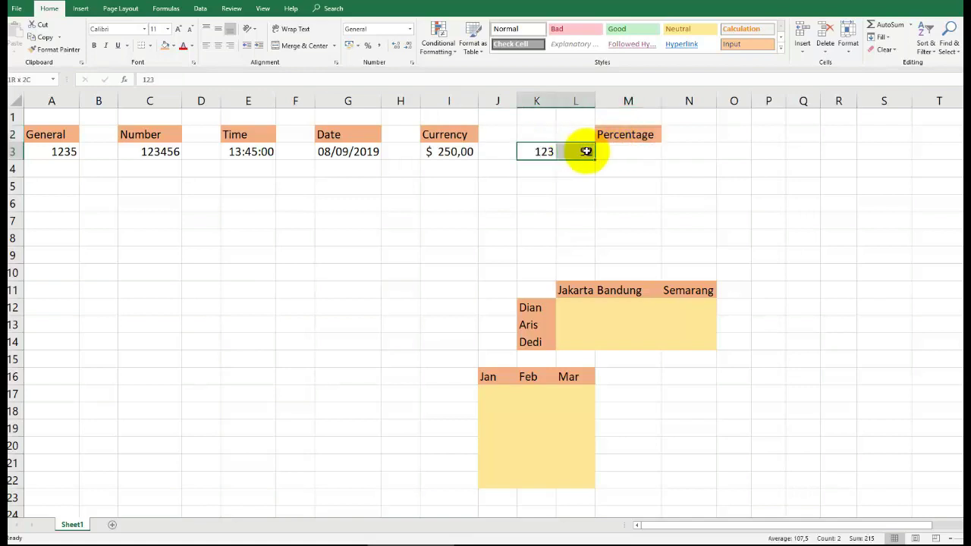
Enter the headers Income 1 in K2 and Income 2 in L2.
left_click(533, 135)
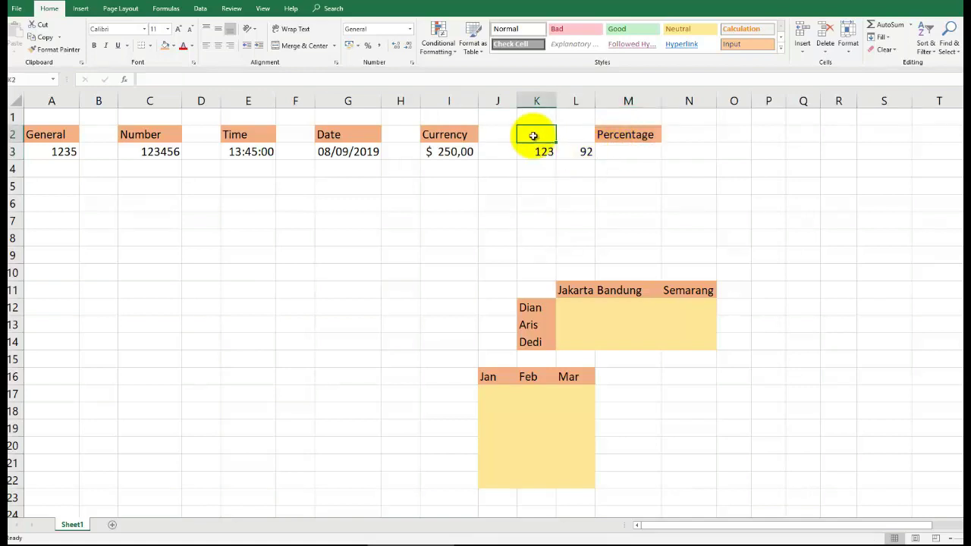
type("P")
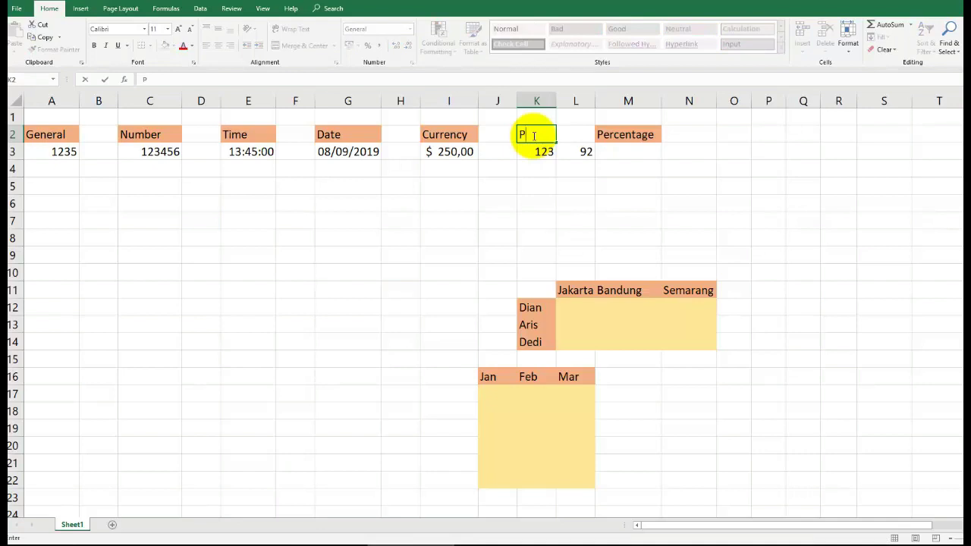
key("BackSpace")
type("In")
type("come 1")
key("Right")
key("Up")
key("Down")
type("Inc")
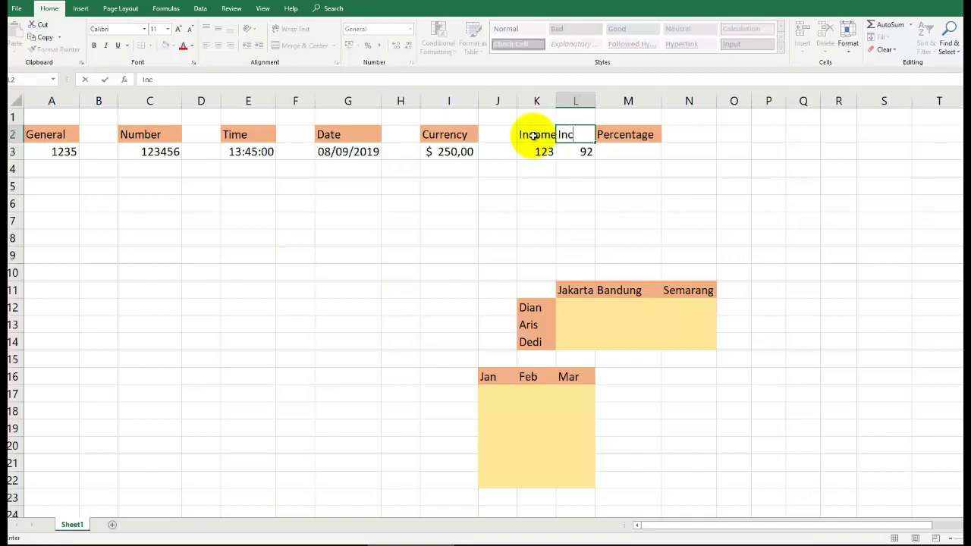
type("ome 2")
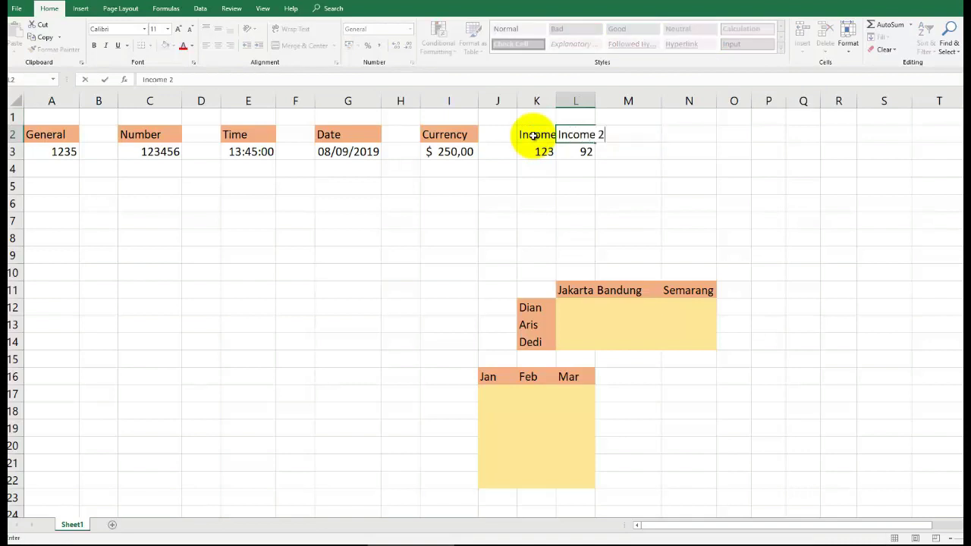
key("Return")
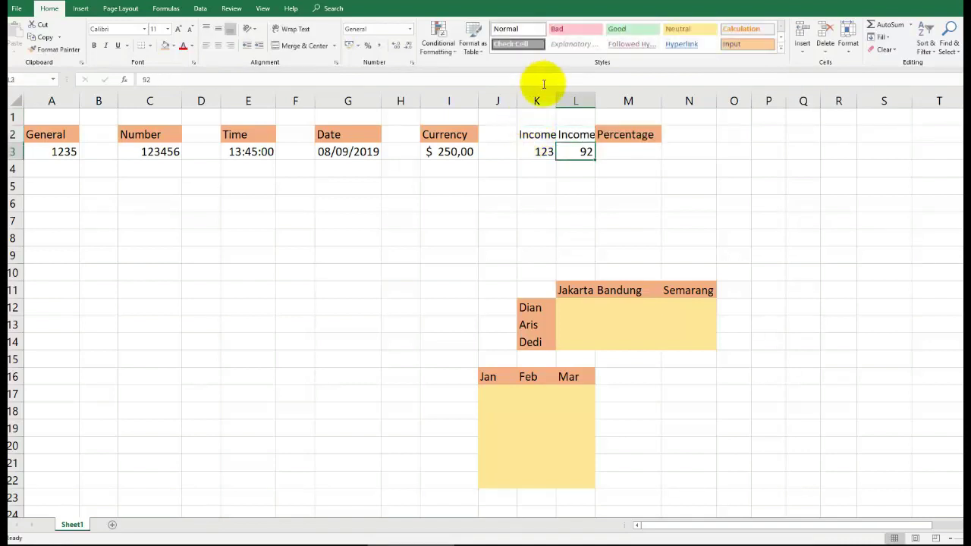
AutoFit columns K and L to fit the Income headers.
double_click(555, 101)
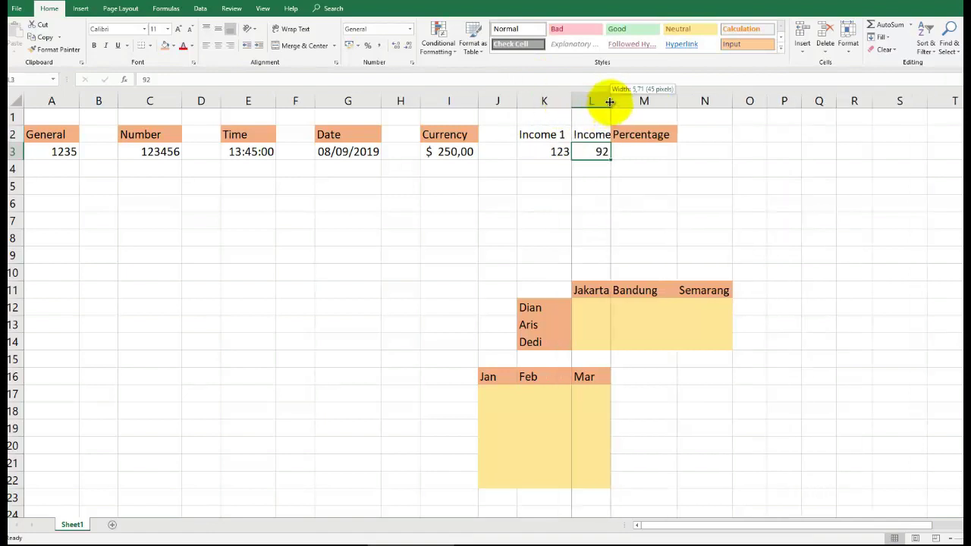
double_click(612, 100)
left_click(581, 182)
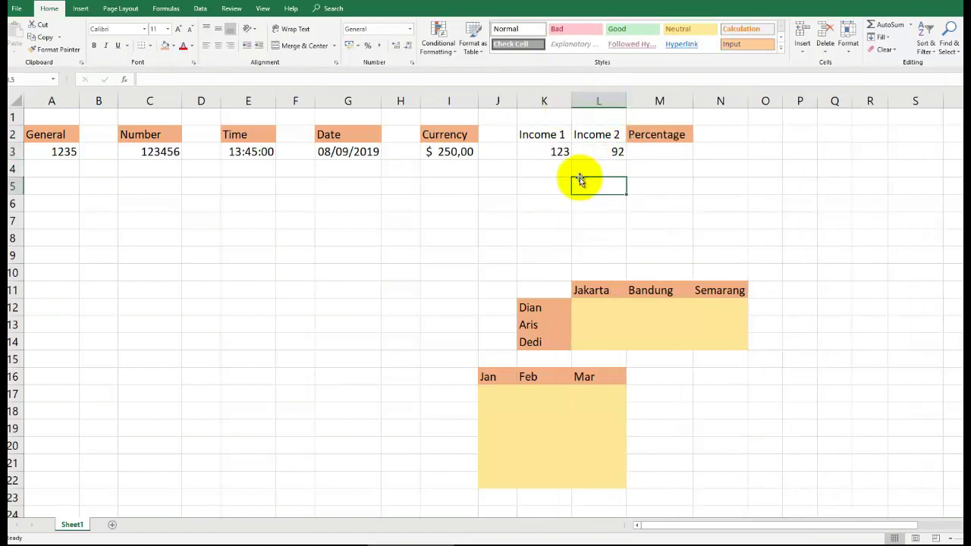
left_click(643, 153)
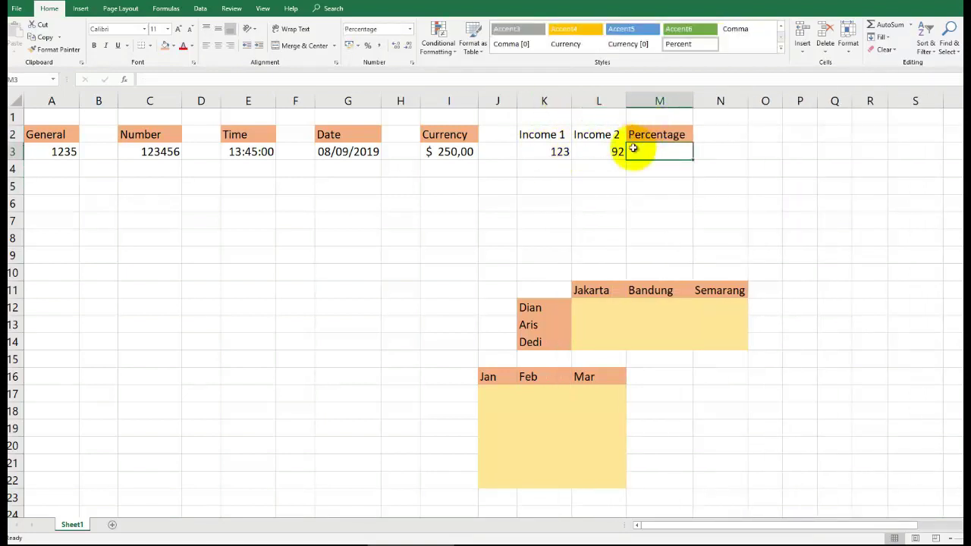
left_click_drag(612, 155, 543, 150)
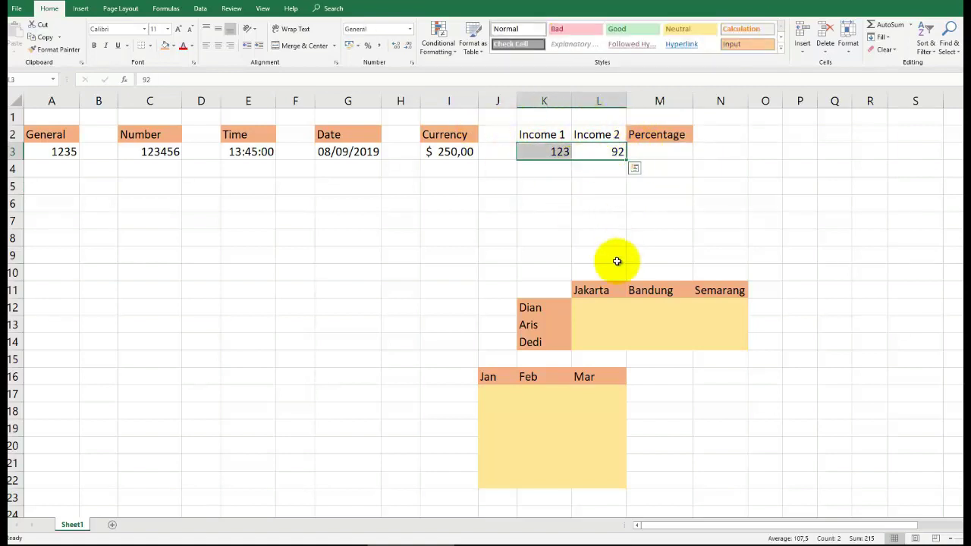
left_click_drag(588, 306, 716, 306)
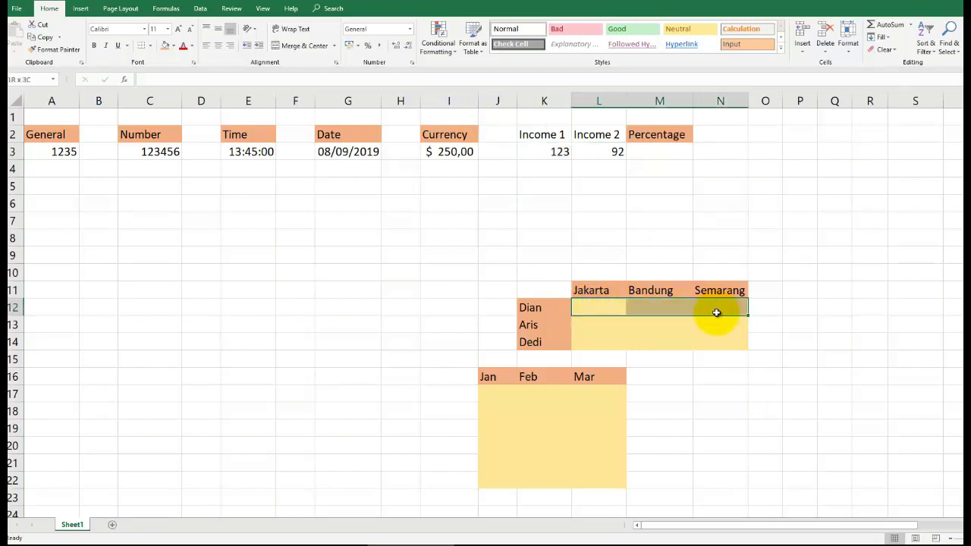
left_click_drag(596, 328, 722, 325)
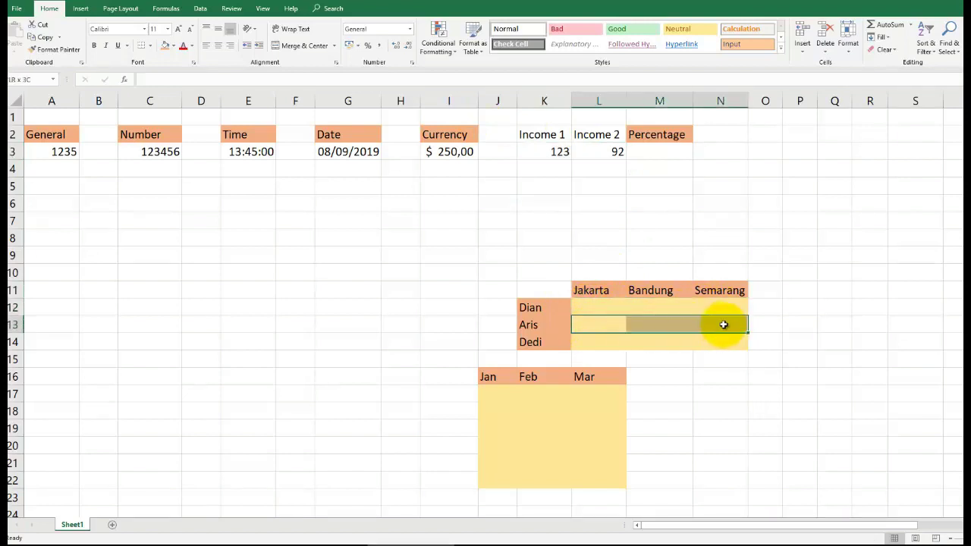
left_click_drag(590, 344, 719, 343)
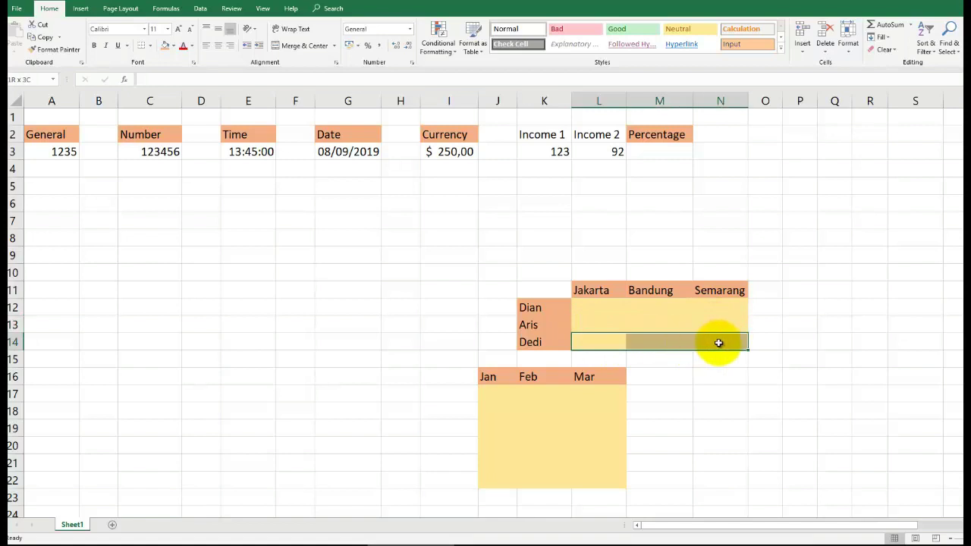
left_click_drag(497, 394, 502, 475)
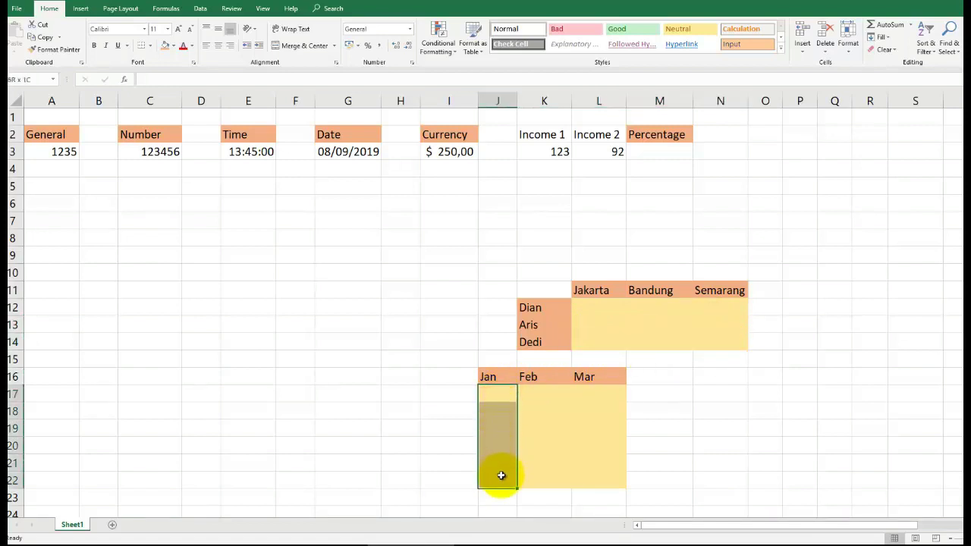
left_click_drag(544, 394, 542, 480)
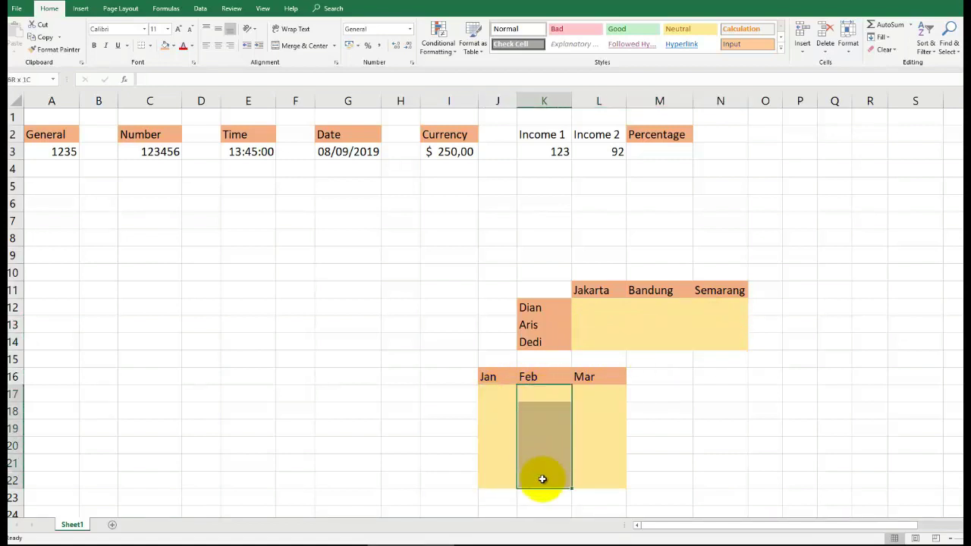
left_click_drag(599, 396, 597, 483)
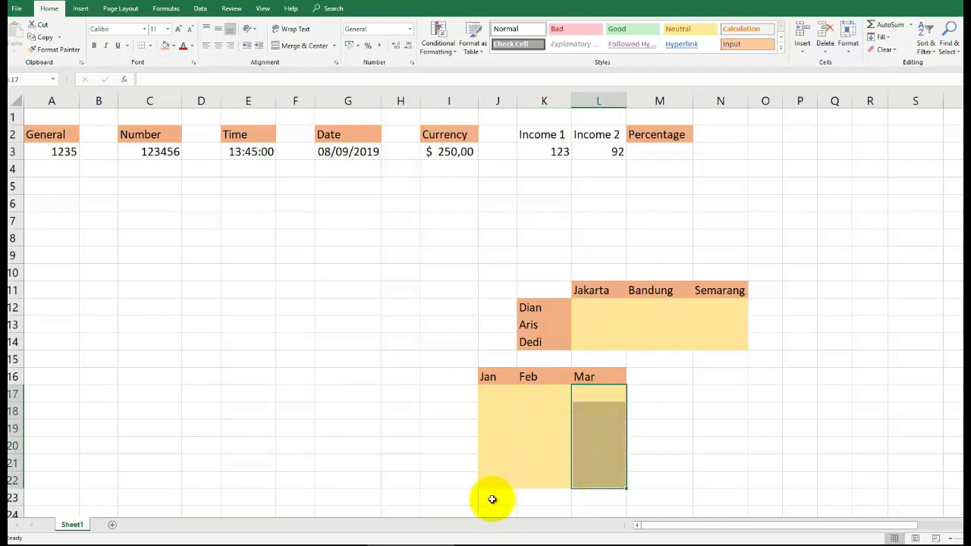
left_click_drag(492, 499, 604, 500)
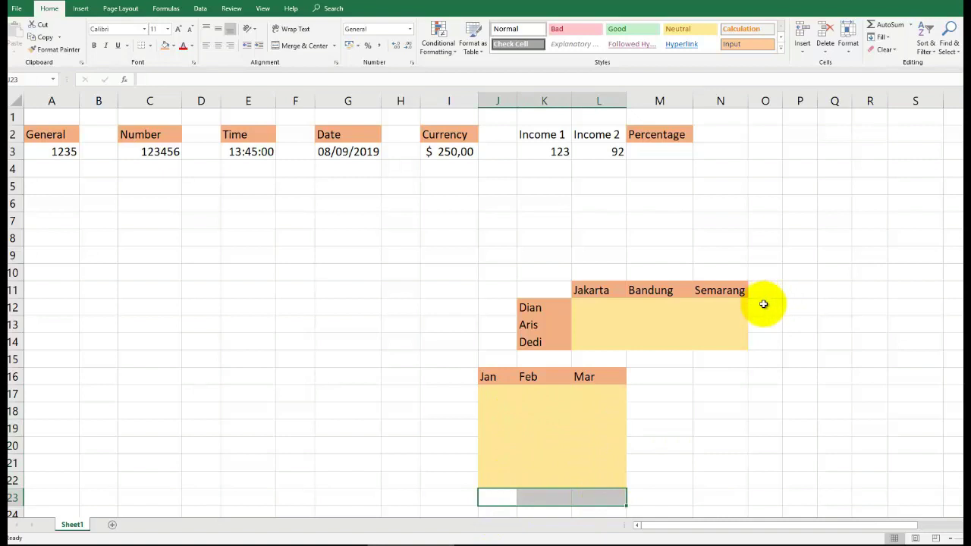
left_click_drag(764, 303, 764, 338)
left_click(809, 320)
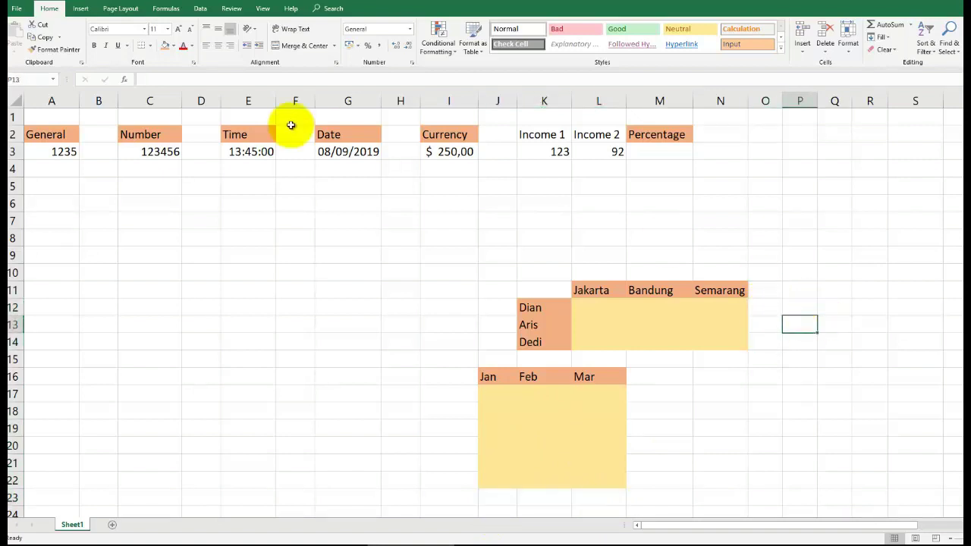
Try 12.34 in A3 with Number format, then revert to General and enter 1234.
left_click(63, 135)
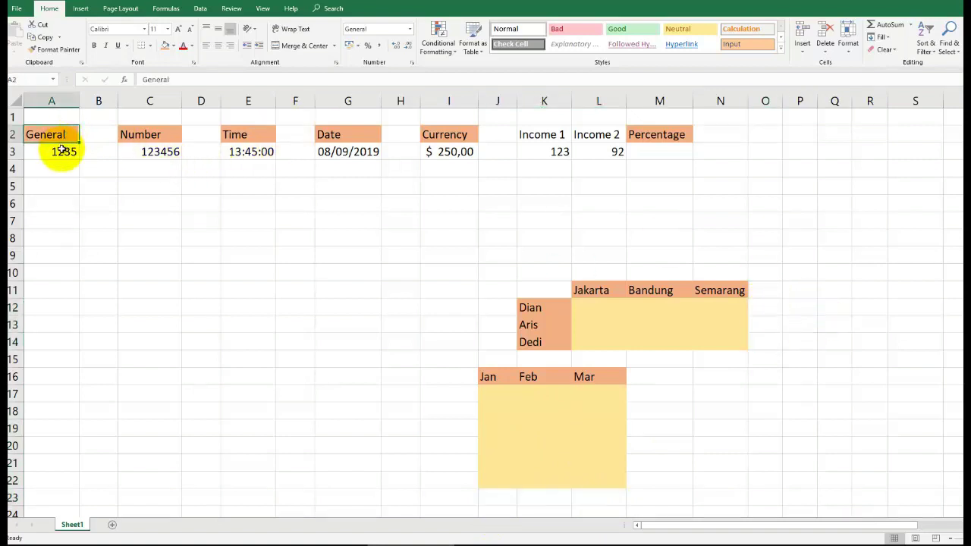
left_click(62, 150)
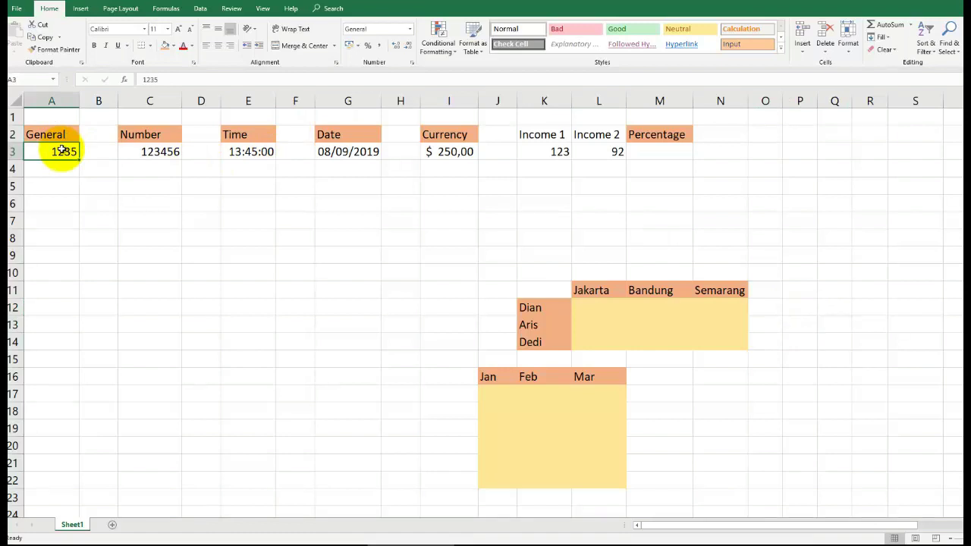
type("12")
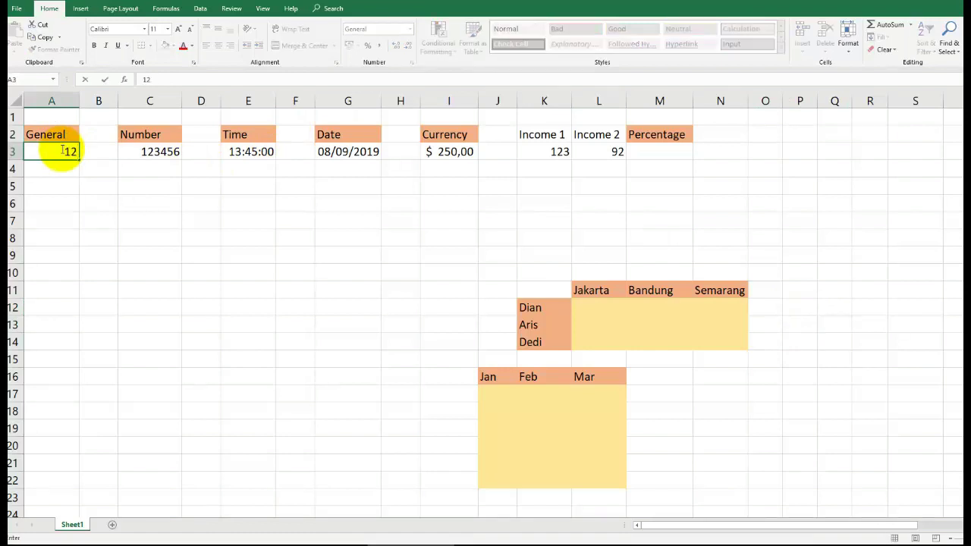
type(".34")
key("Return")
left_click(62, 150)
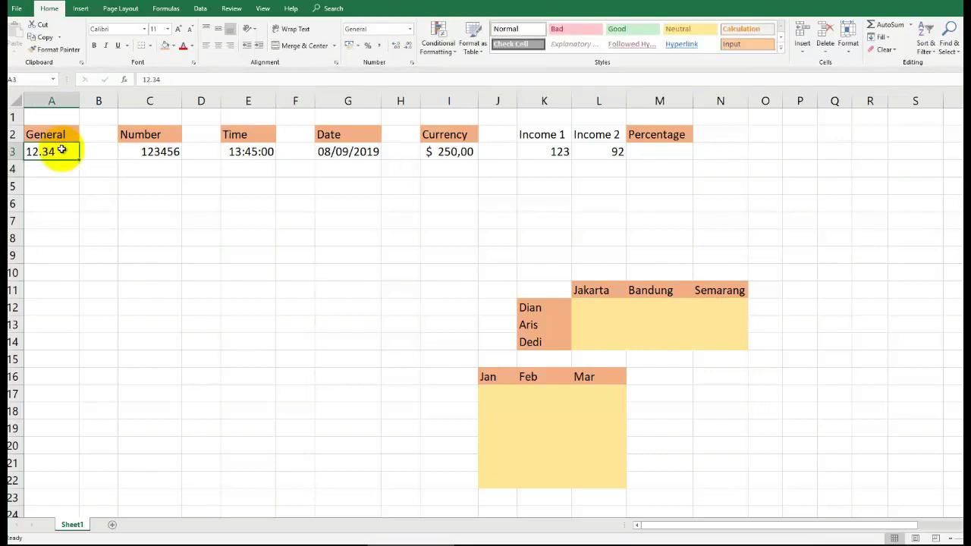
key("ctrl+shift+1")
key("ctrl+shift+grave")
type("1")
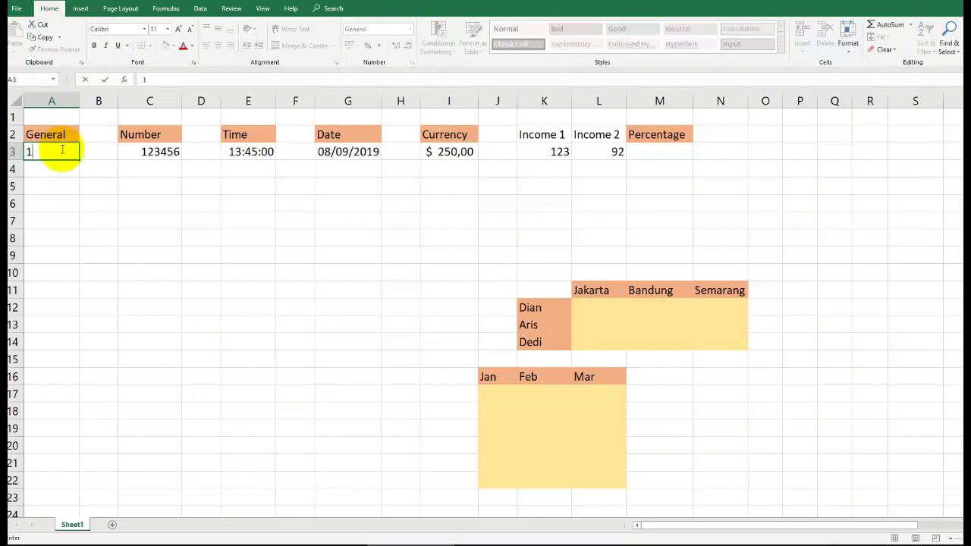
type("234")
key("Return")
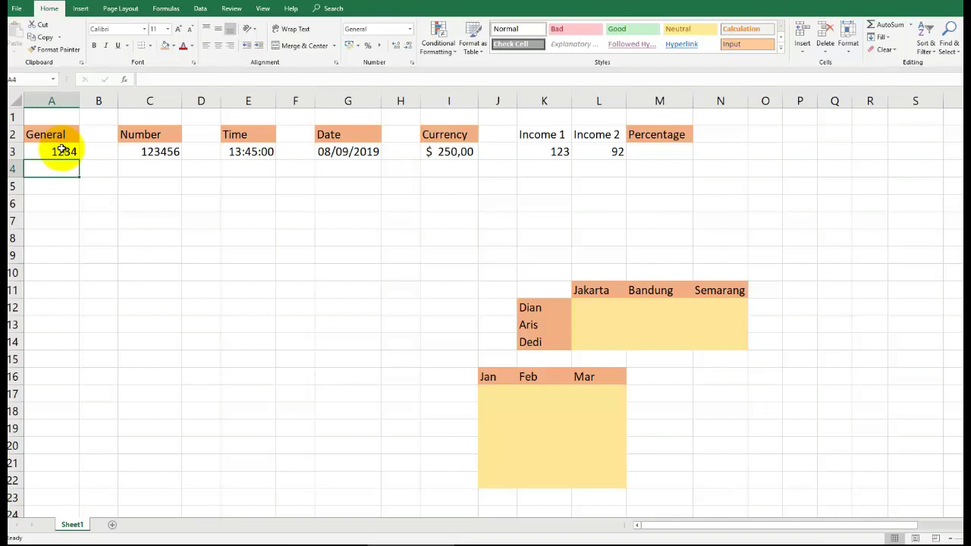
Edit the General value in A3 to 123456.
left_click(62, 149)
key("F2")
key("BackSpace")
type("5")
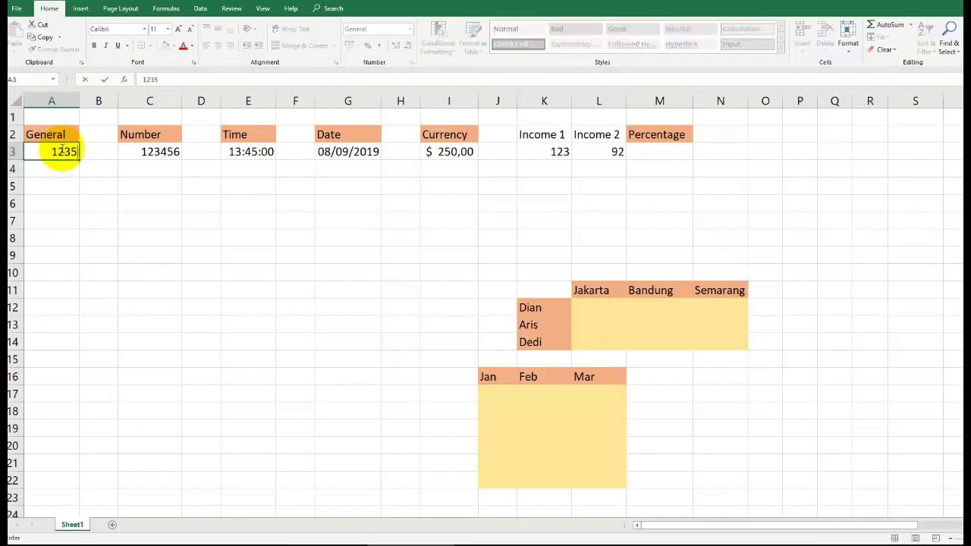
key("BackSpace")
type("45")
type("6")
key("Return")
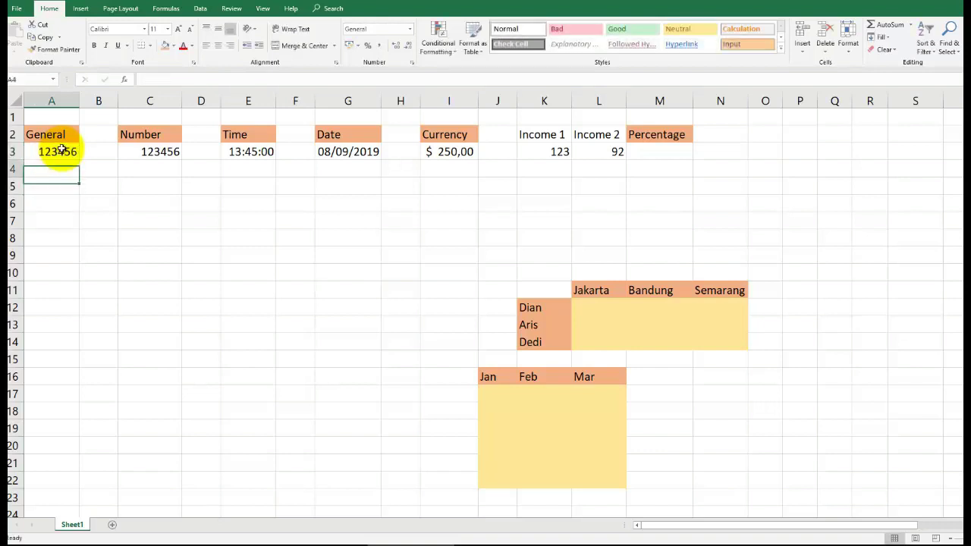
left_click(63, 150)
Format 123456 in C3 as a two-decimal number and enter 1234 in C4.
key("Right")
key("Right")
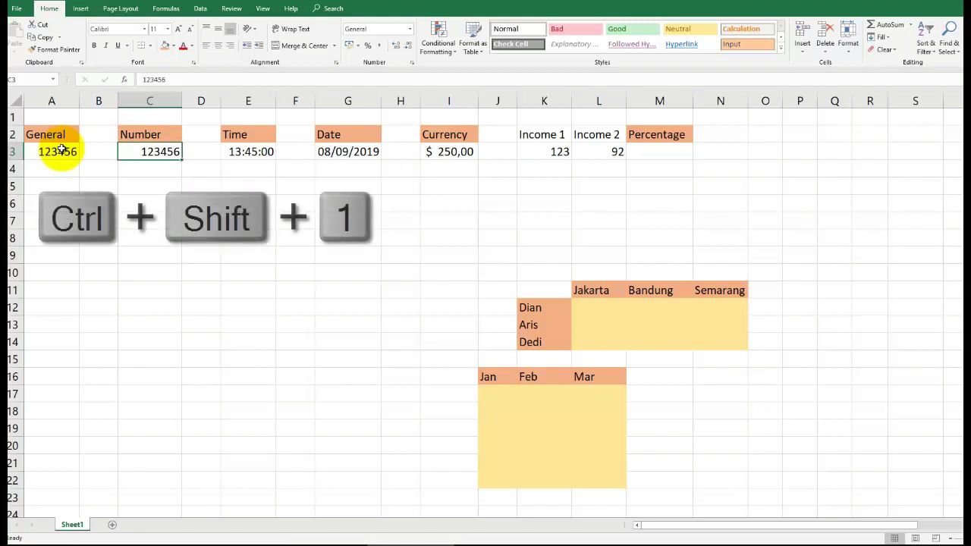
key("ctrl+shift+1")
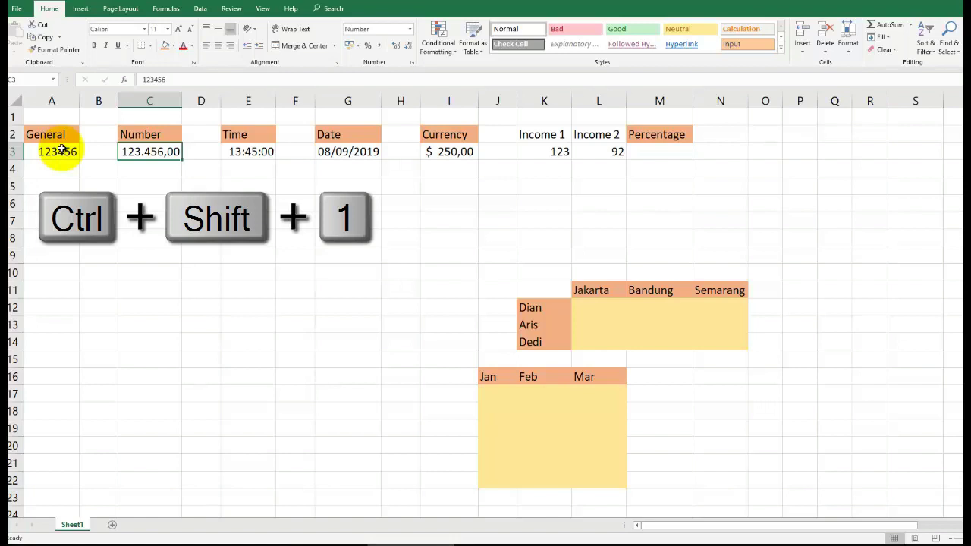
key("Down")
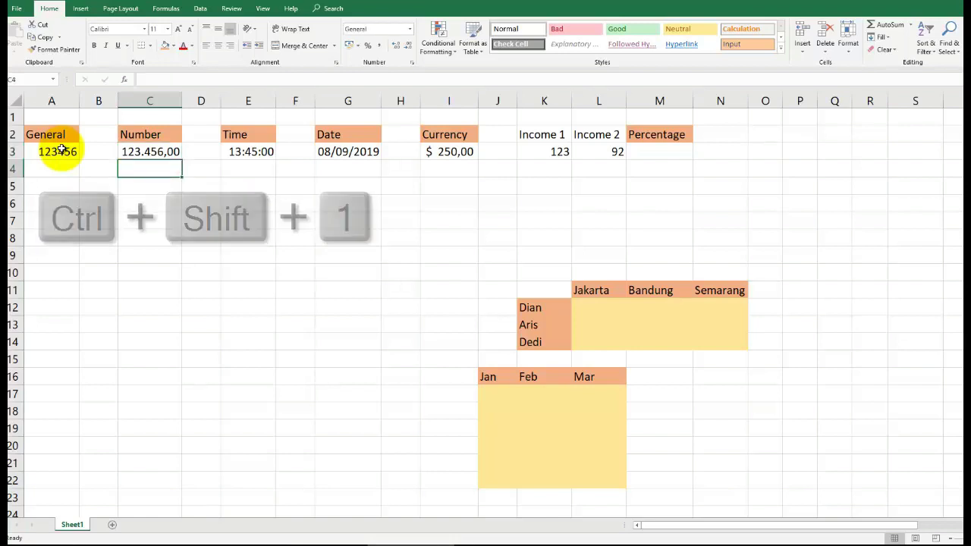
type("1234")
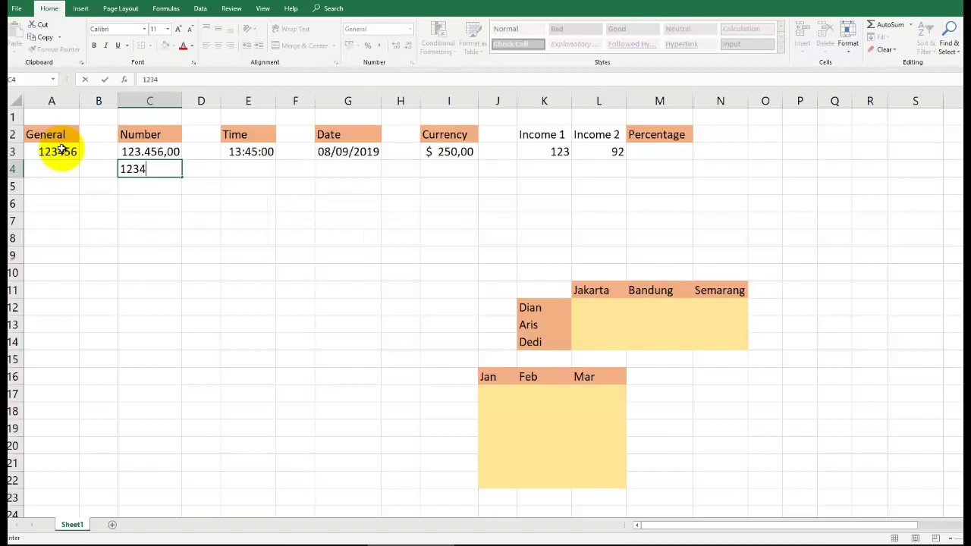
key("Return")
Apply the two-decimal Number format to 1234 in C4, showing 1.234,00.
key("Up")
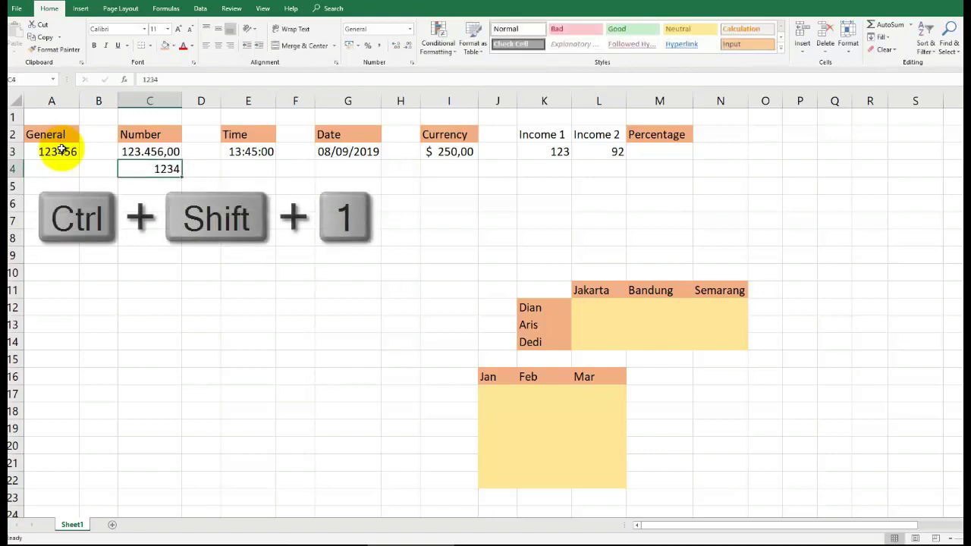
key("ctrl+shift+1")
key("Right")
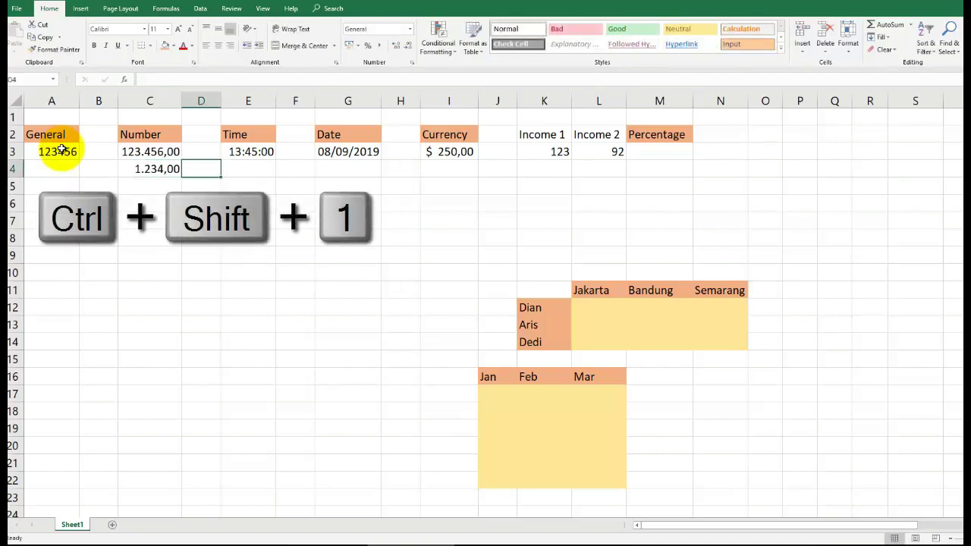
key("Right")
key("Up")
key("Up")
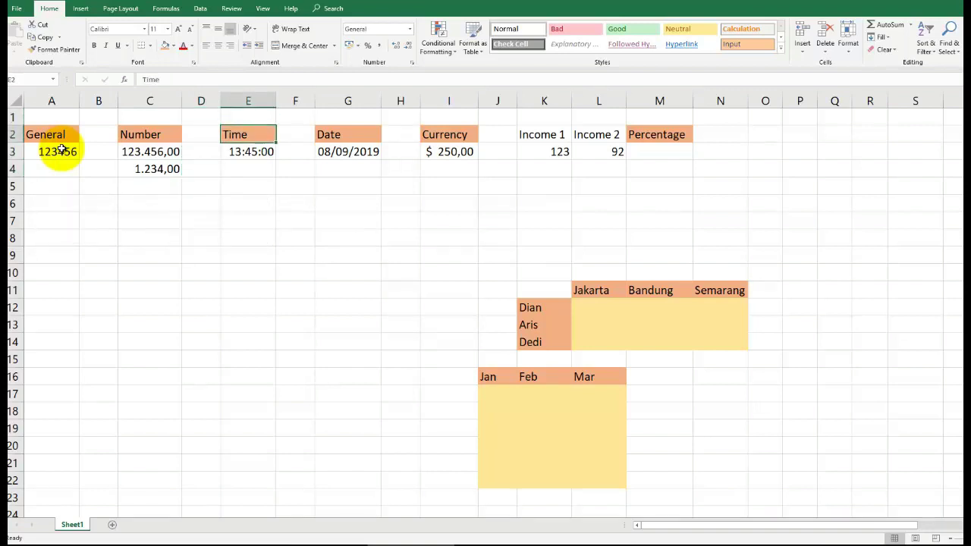
Apply the hour:minute time format to E3 so 13:45:00 shows as 13:45.
left_click(250, 150)
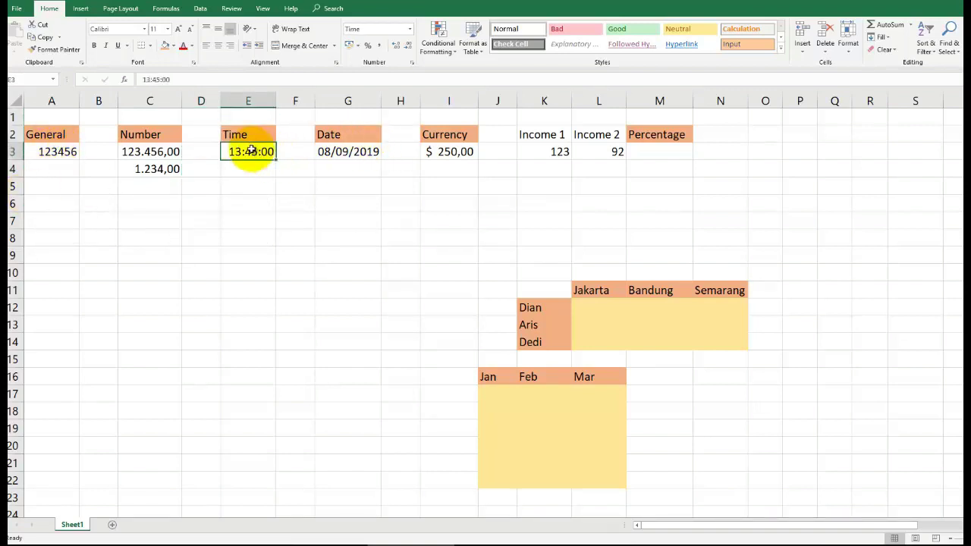
key("ctrl+shift+2")
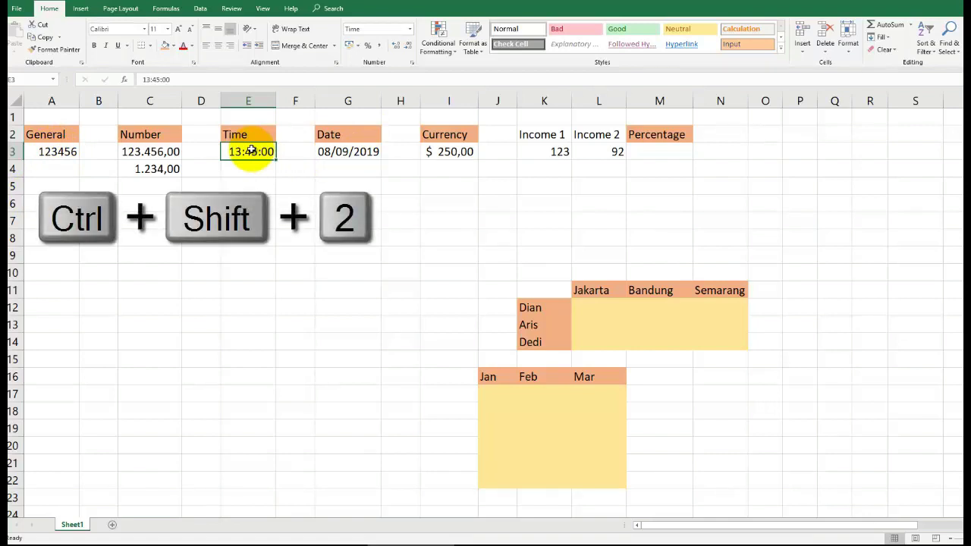
key("ctrl+shift+2")
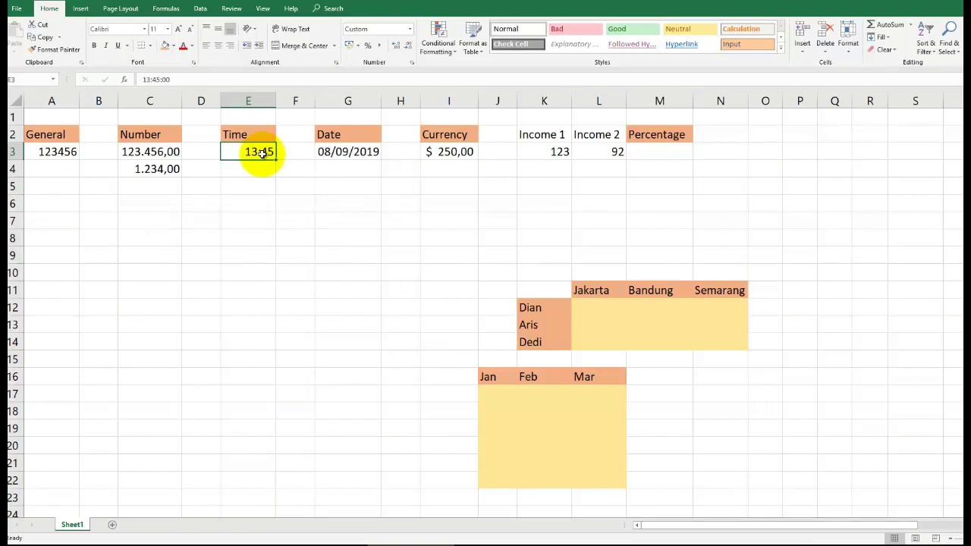
left_click(347, 152)
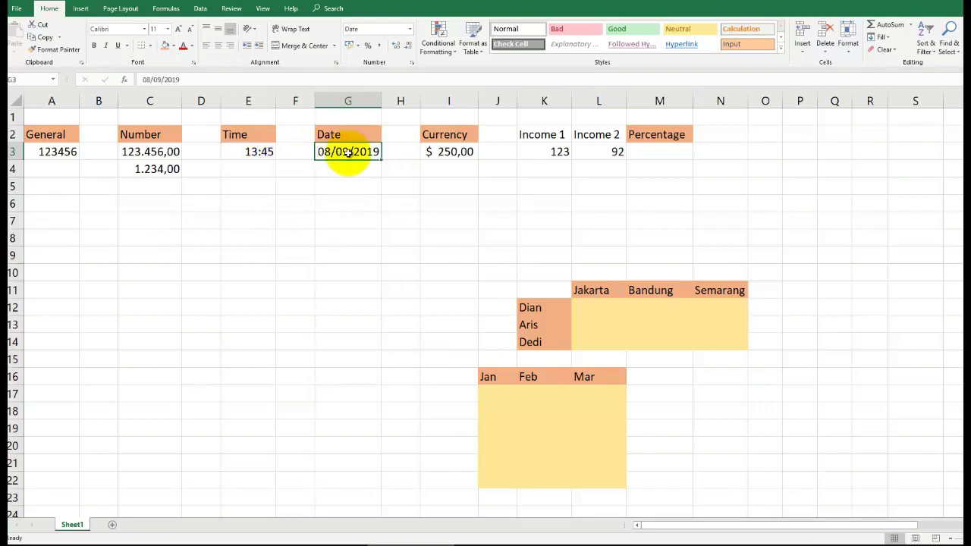
type("08")
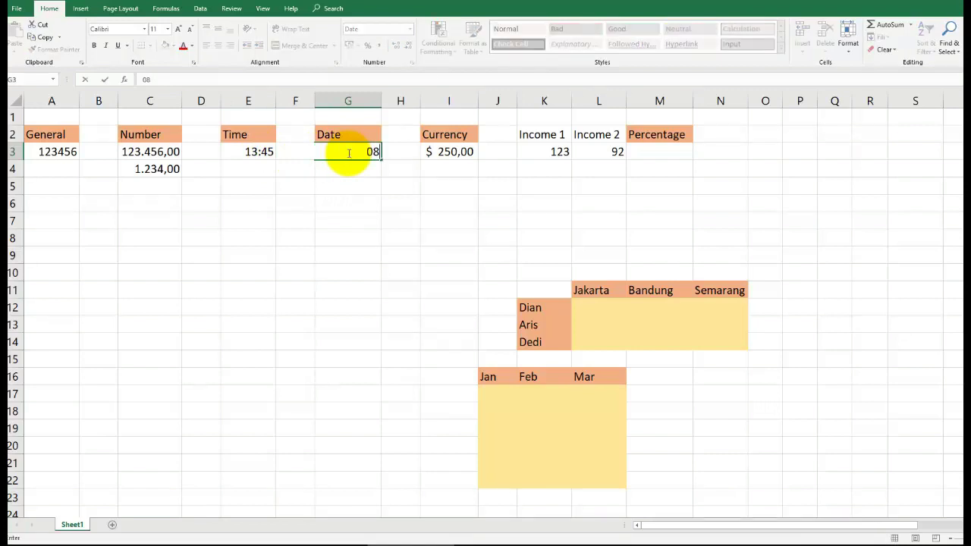
type("/09/2")
type("019")
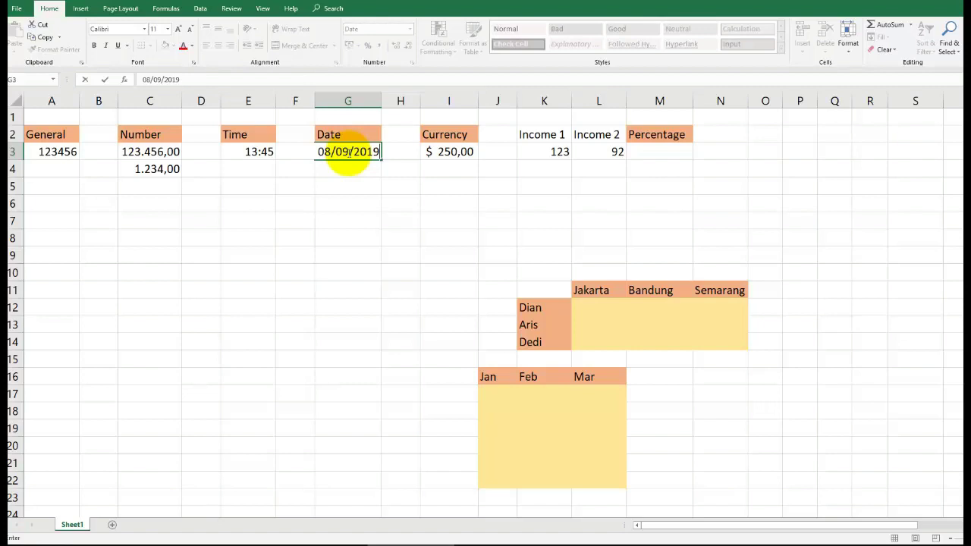
key("Return")
left_click(348, 152)
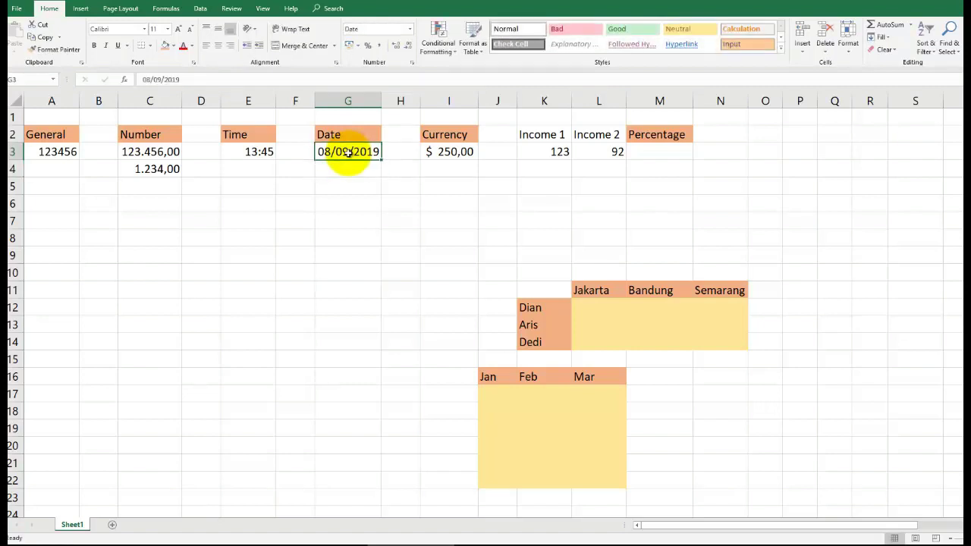
key("ctrl+shift+3")
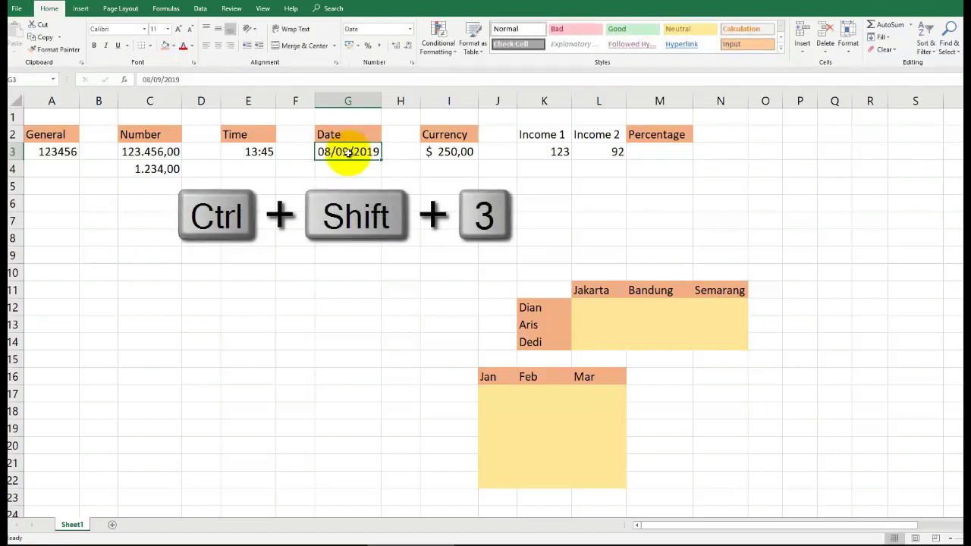
key("ctrl+shift+3")
key("Right")
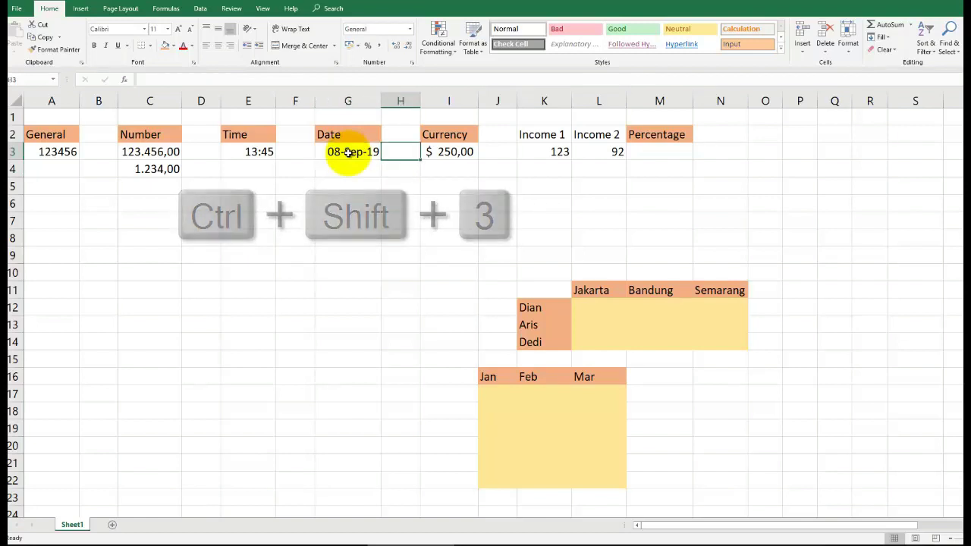
left_click(347, 153)
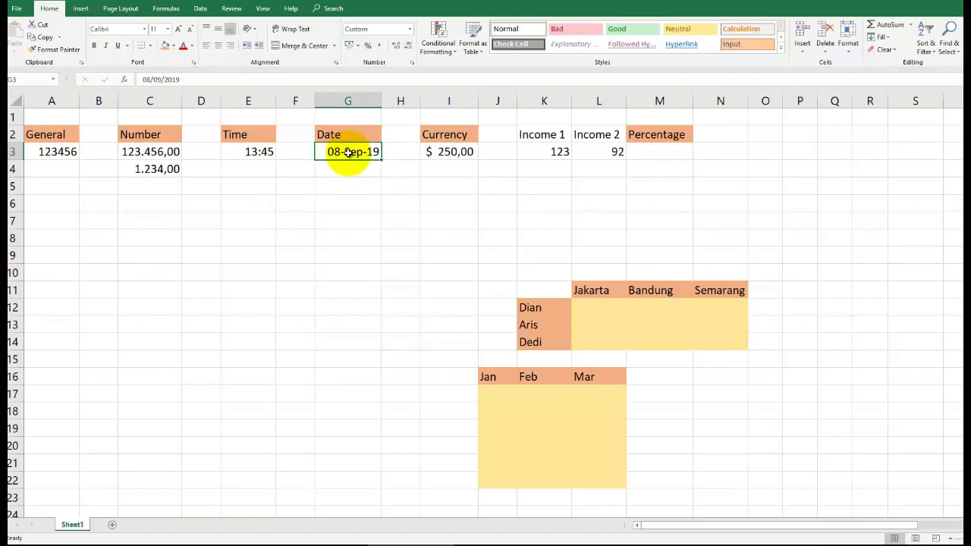
key("ctrl+z")
Redo the 08-Sep-19 date format and format the 250,00 amount as Rupiah, Rp250.
key("ctrl+y")
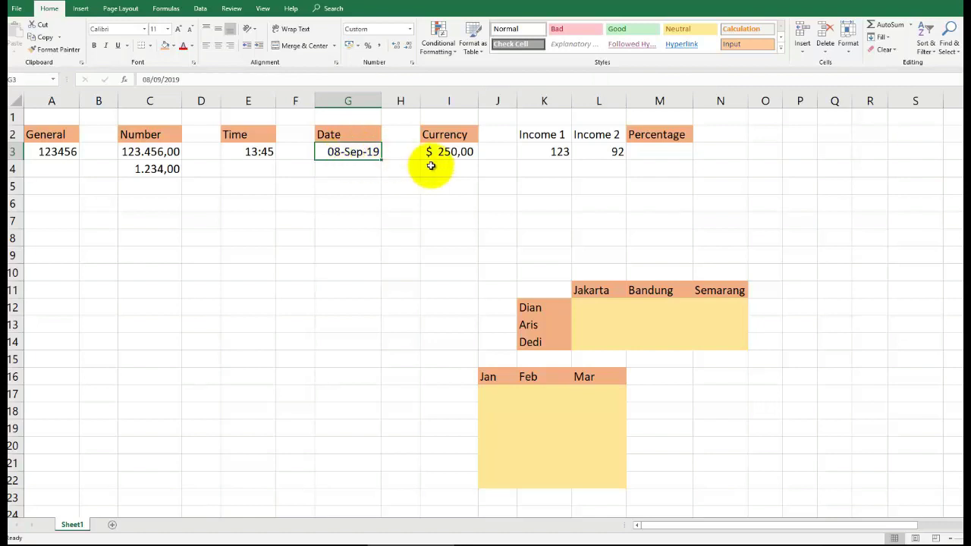
left_click(432, 165)
left_click_drag(434, 135, 441, 150)
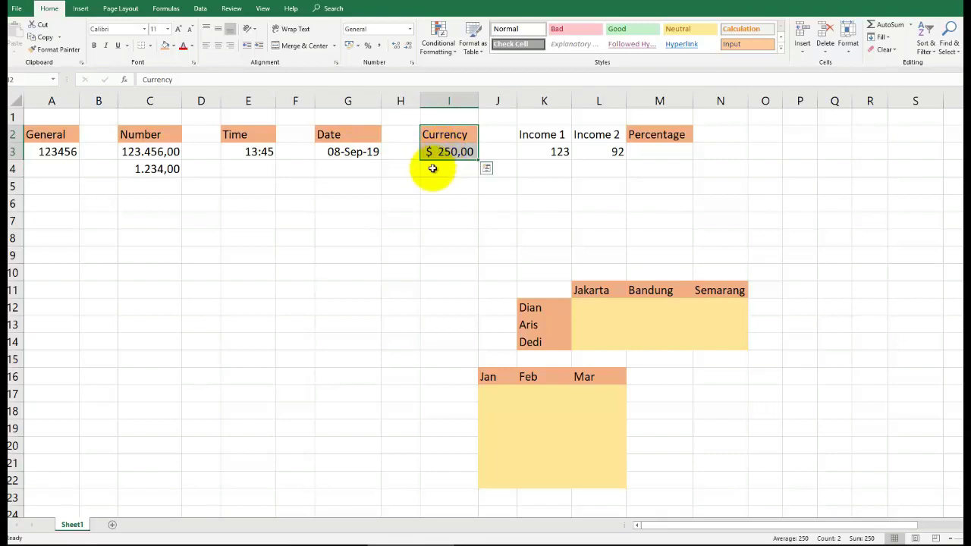
left_click(438, 154)
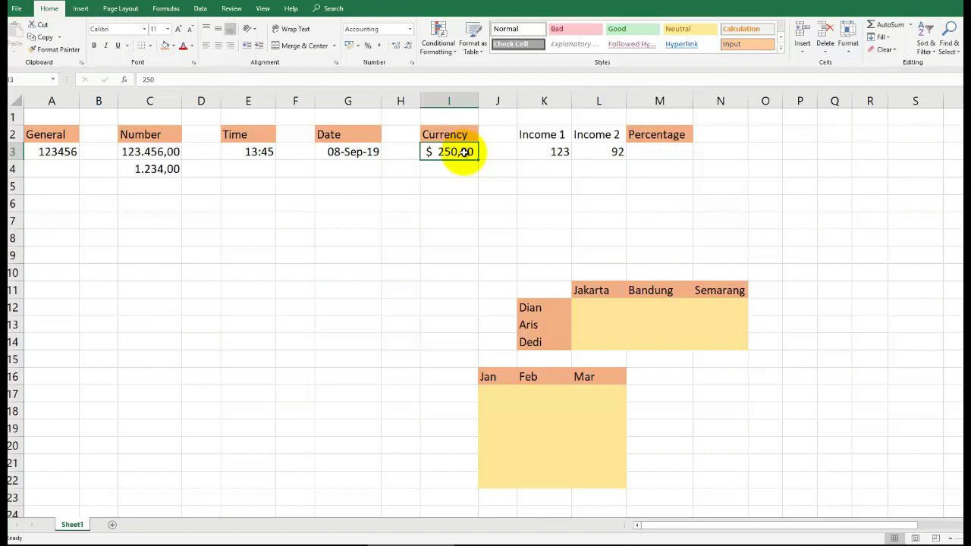
key("ctrl+shift+4")
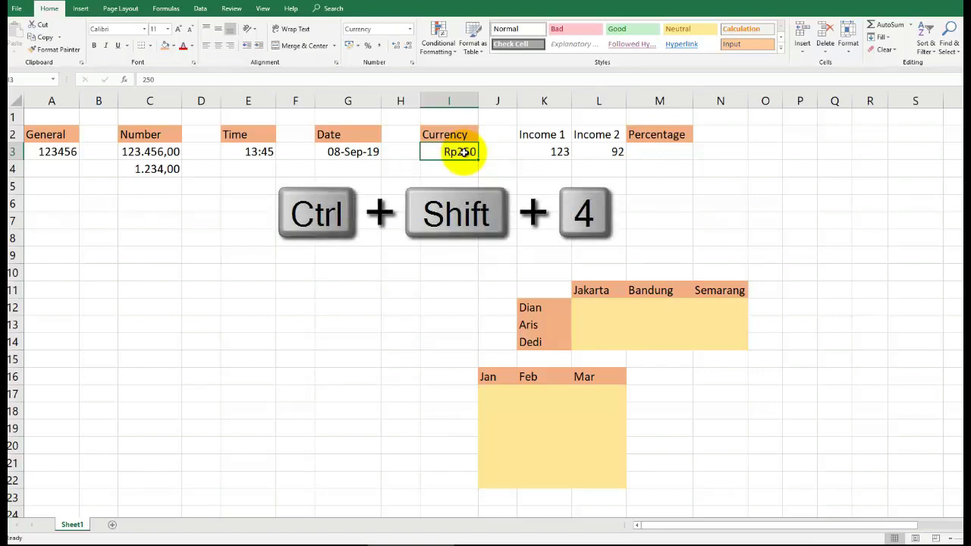
left_click(559, 168)
Enter the formula =L3/K3 in M3, dividing Income 2 by Income 1.
left_click(559, 151)
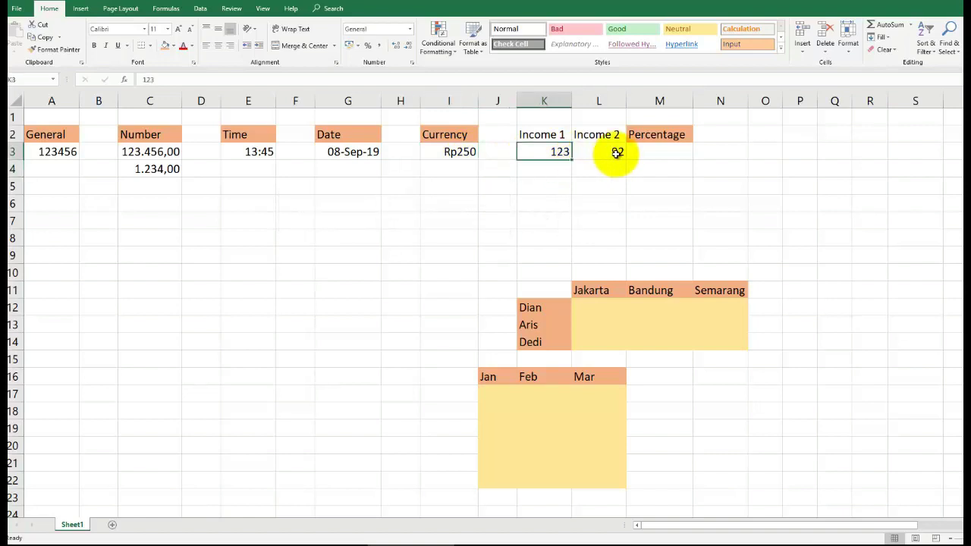
left_click(611, 152)
left_click(660, 154)
type("=")
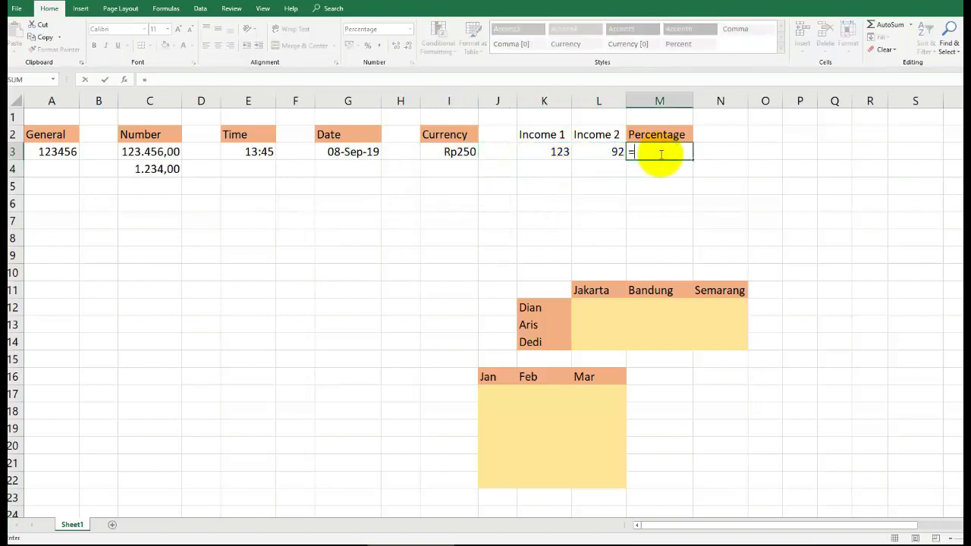
key("Left")
type("/")
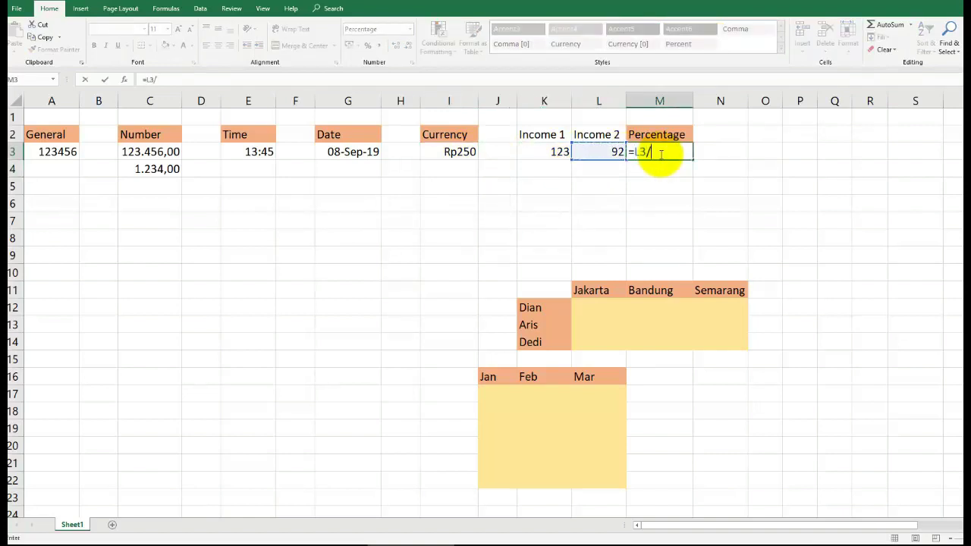
key("Left")
key("Left")
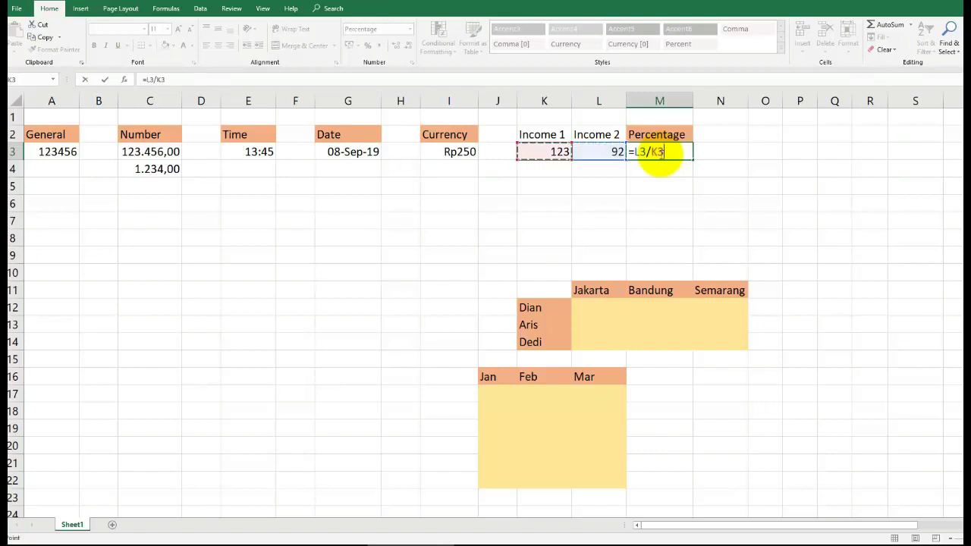
key("Return")
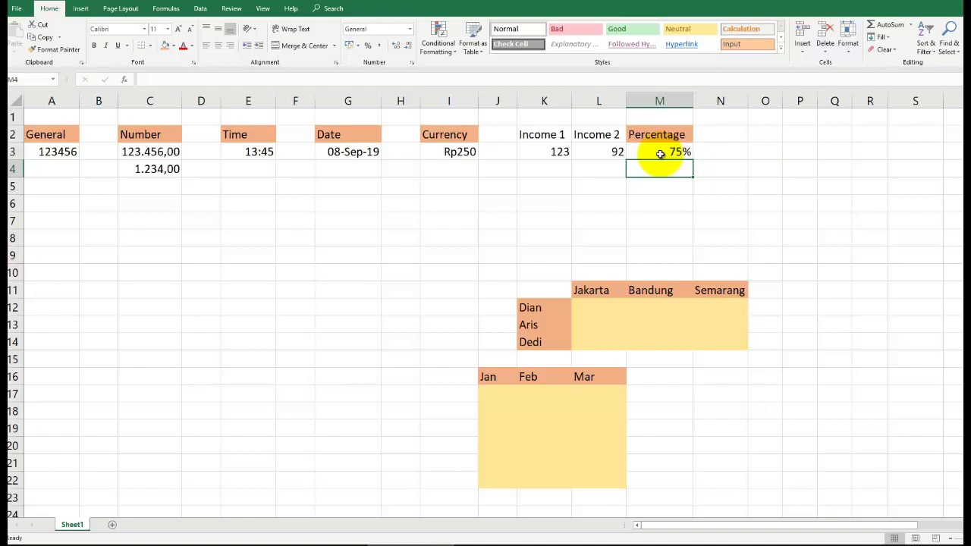
View the raw ratio in General format, then format M3 as a percentage, 75%.
left_click(660, 154)
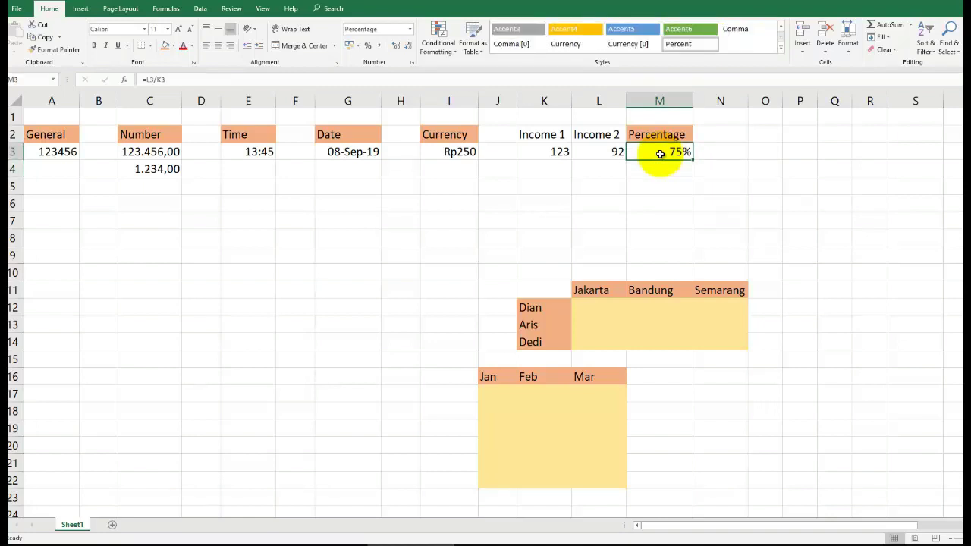
left_click(410, 29)
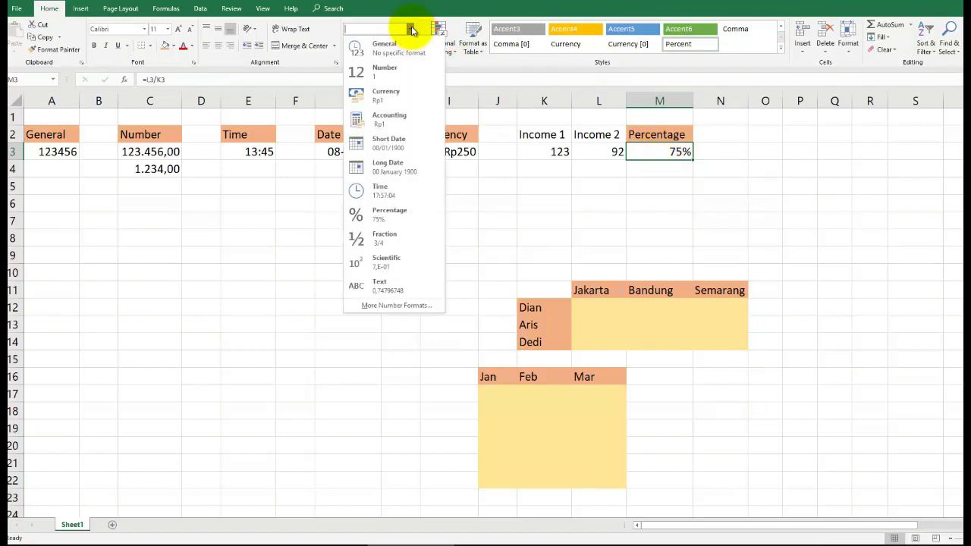
left_click(406, 45)
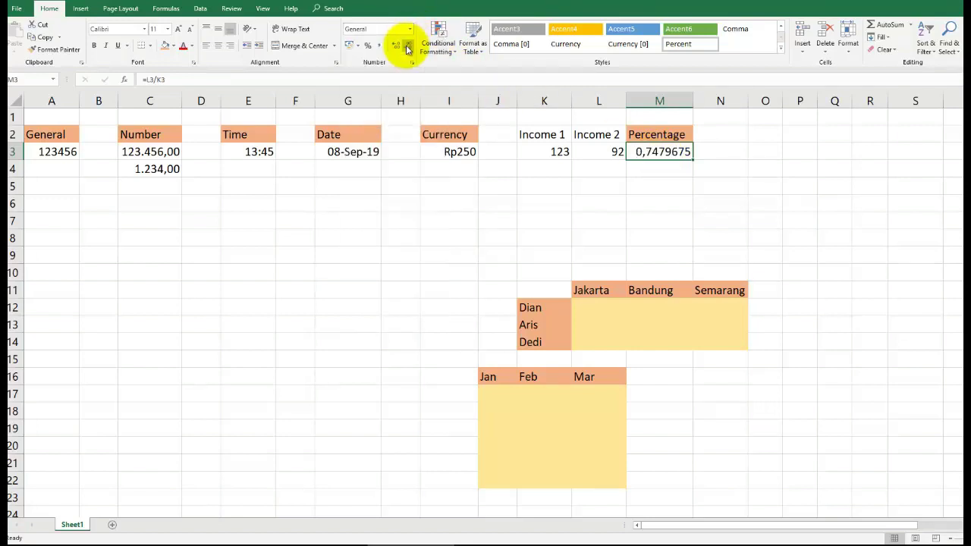
left_click(702, 192)
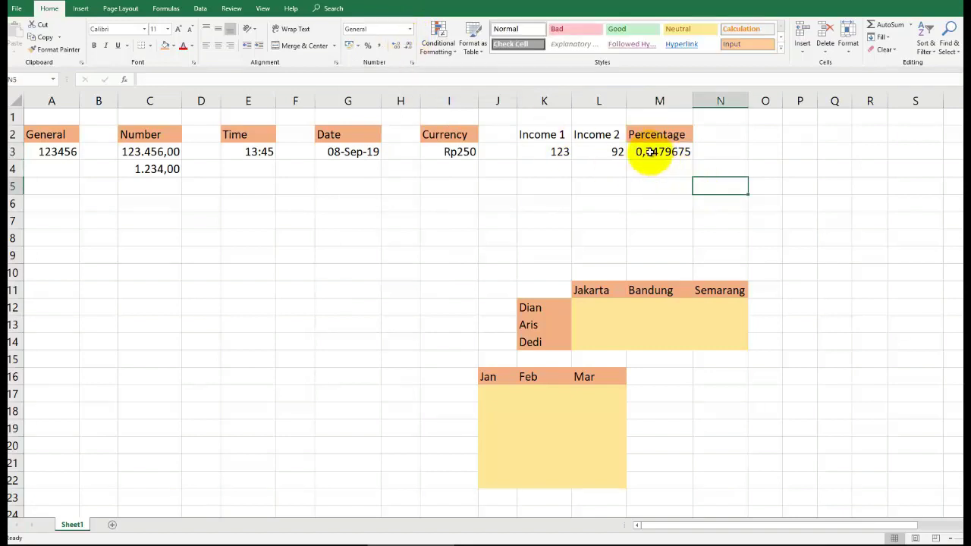
left_click(650, 152)
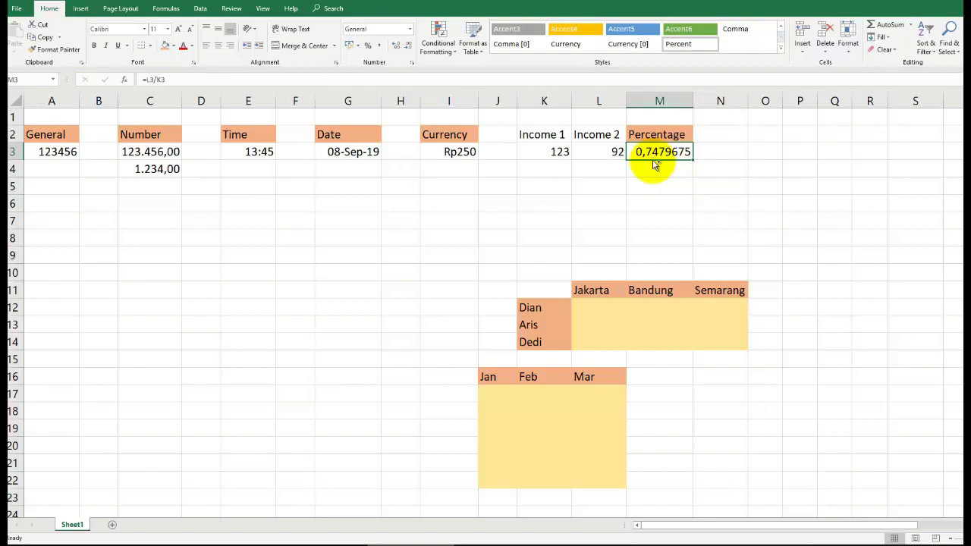
key("ctrl+shift+5")
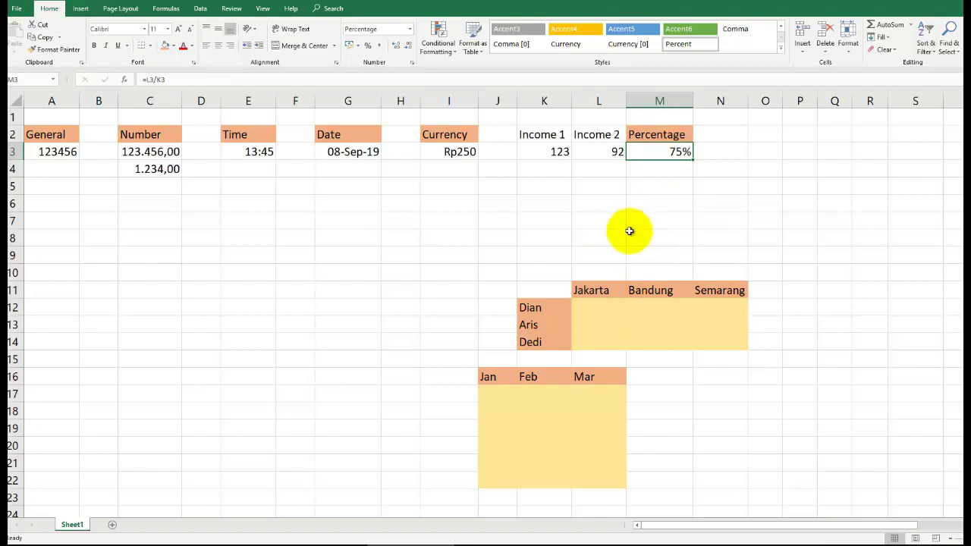
Select the city table's value area L12:N14.
left_click_drag(587, 303, 718, 305)
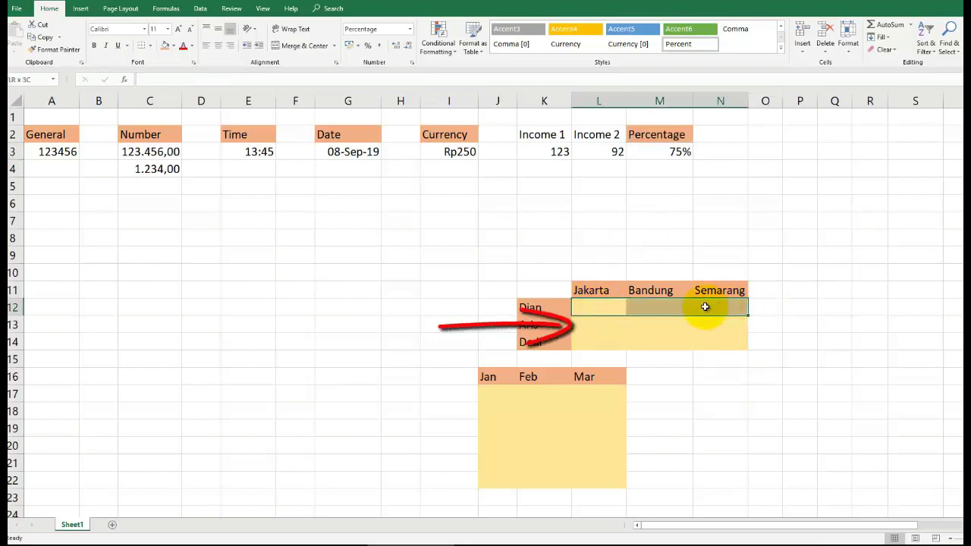
left_click_drag(603, 326, 827, 325)
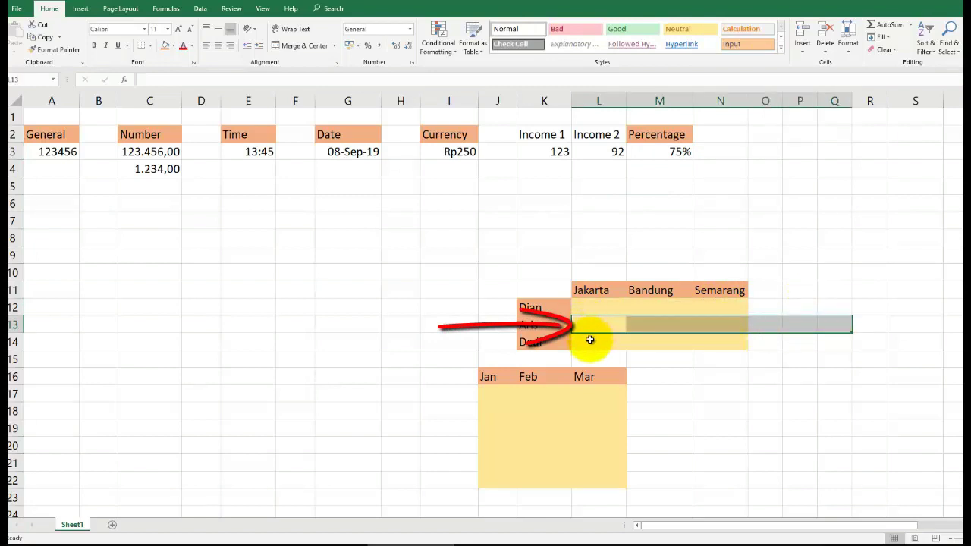
left_click(590, 340)
mouse_move(591, 340)
left_mouse_down()
mouse_move(647, 354)
mouse_move(770, 310)
mouse_move(962, 340)
left_mouse_up()
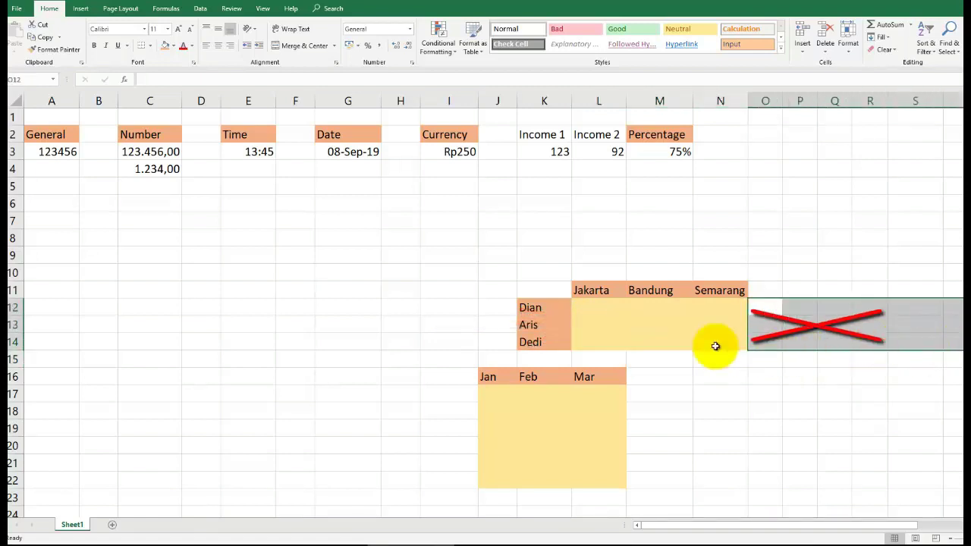
left_click(597, 304)
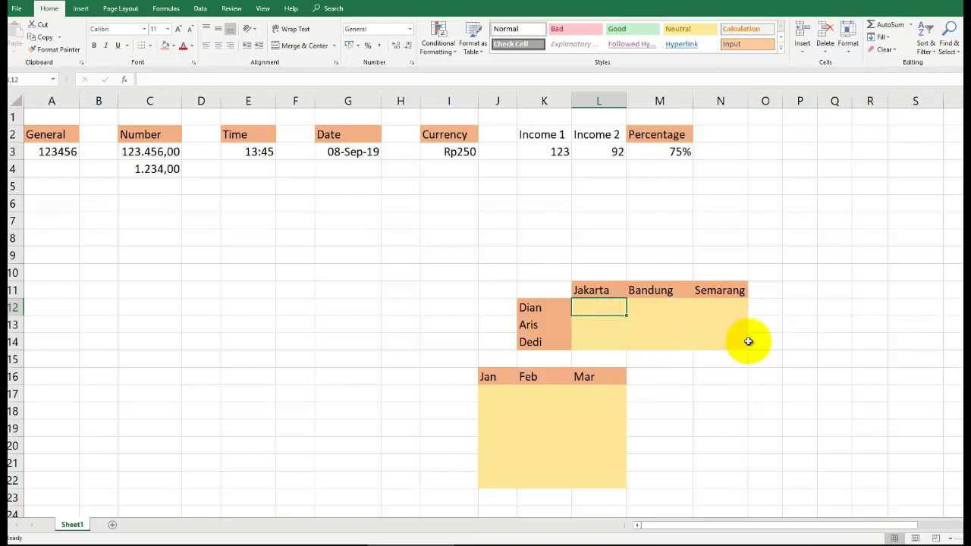
left_click(619, 330)
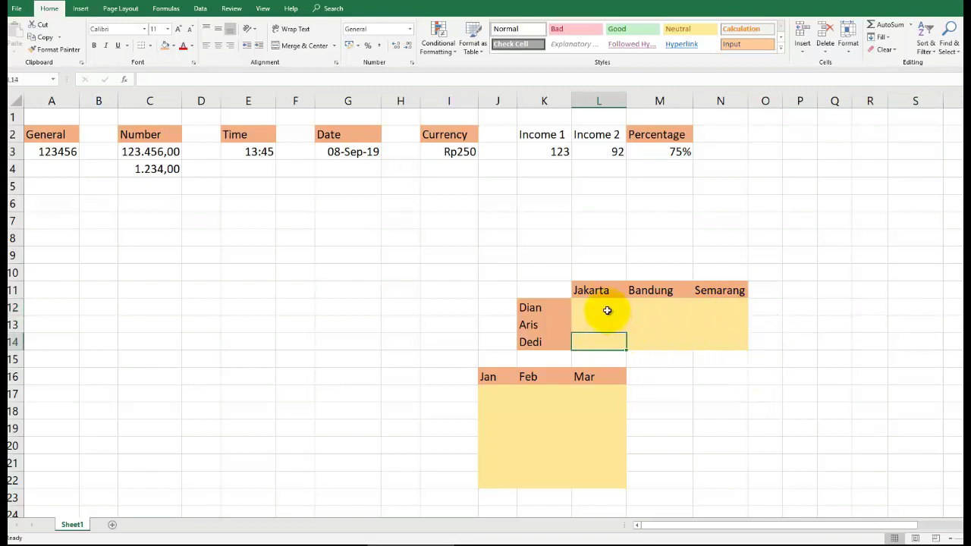
left_click_drag(607, 309, 722, 342)
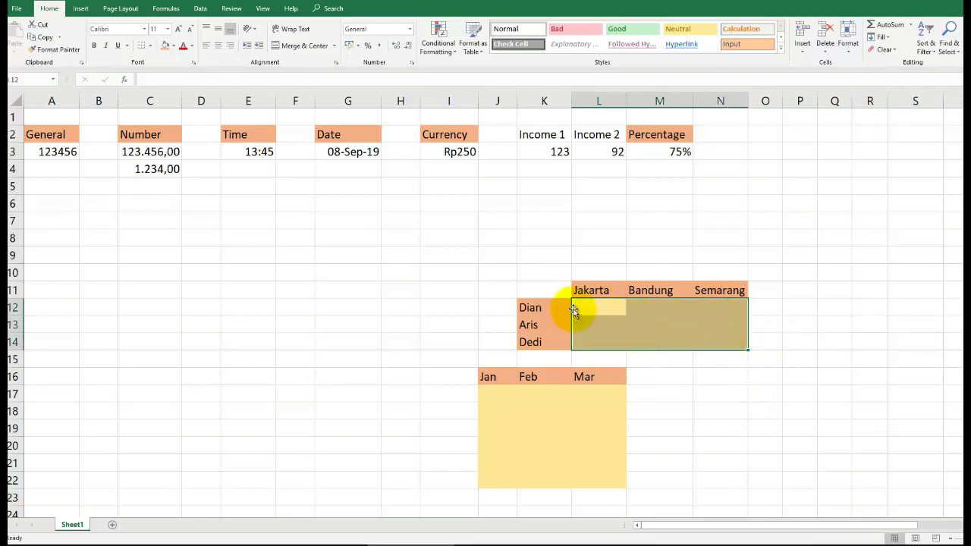
Enter the rows 25, 36, 39 and 14, 25, 36 into the city table.
type("25")
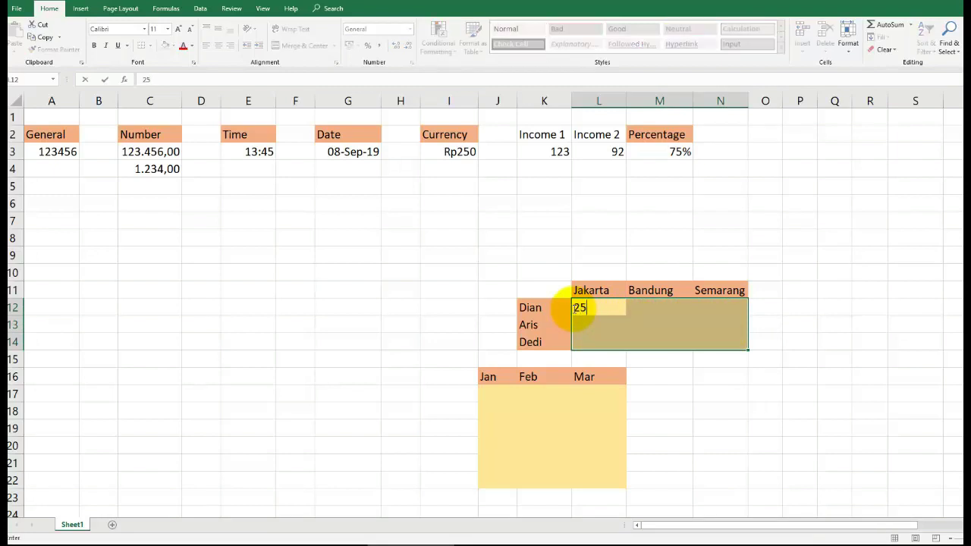
key("Tab")
type("36")
key("Tab")
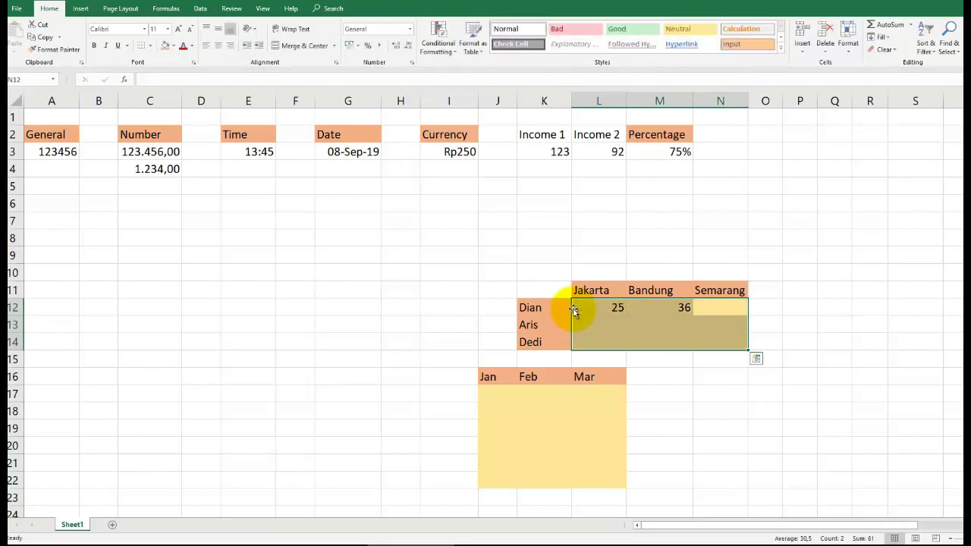
type("39")
key("Return")
type("14")
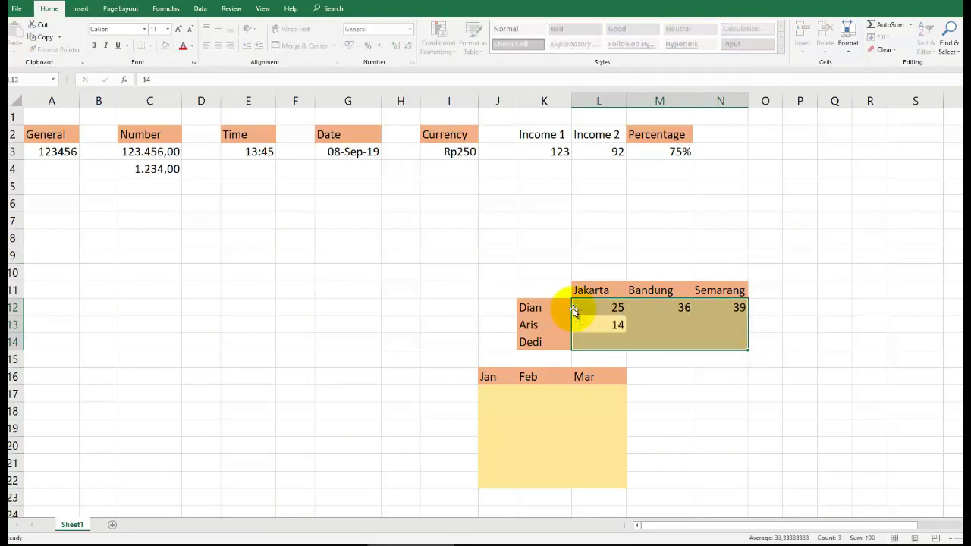
key("Tab")
type("25")
key("Tab")
type("6")
key("Return")
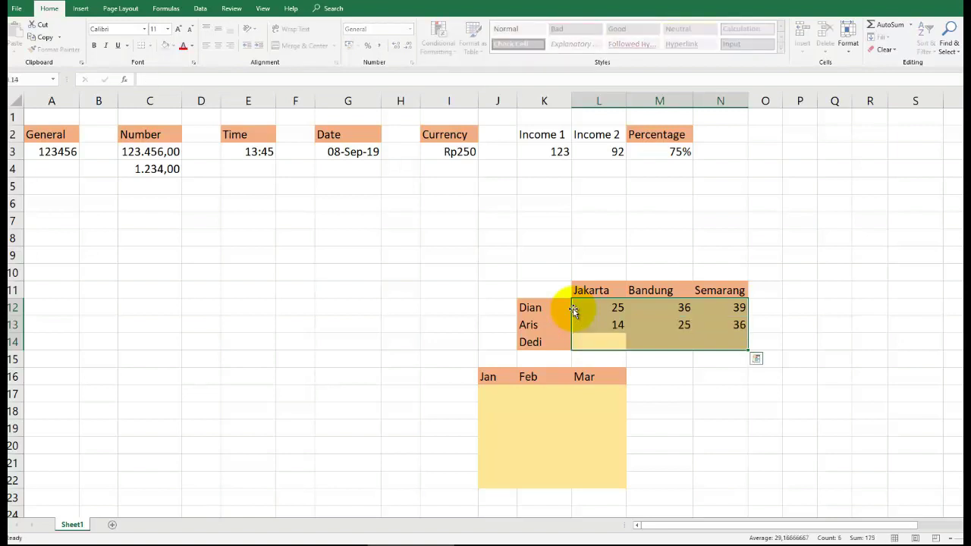
Enter the last row 12, 23, 36 under Jakarta, Bandung and Semarang.
type("12")
key("Tab")
type("23")
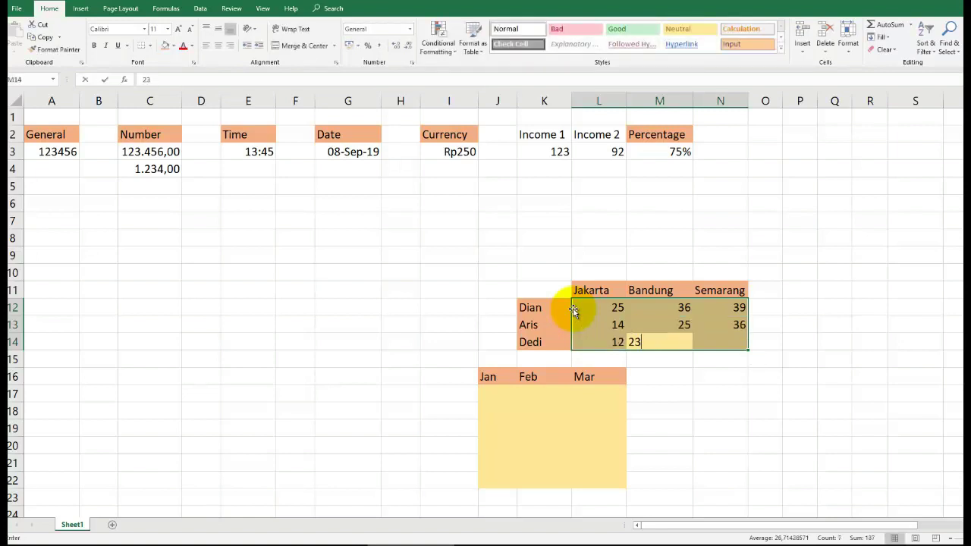
key("Tab")
type("3")
key("Return")
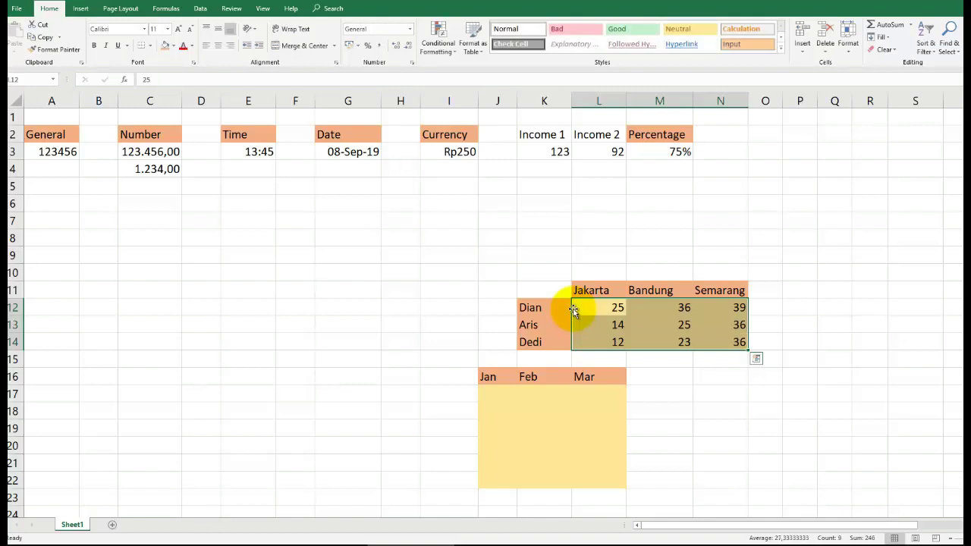
Select the month entry area J17:L22 under Jan, Feb and Mar.
left_click(496, 392)
left_click_drag(496, 392, 497, 480)
scroll(542, 152, "down", 4)
scroll(546, 210, "up", 1)
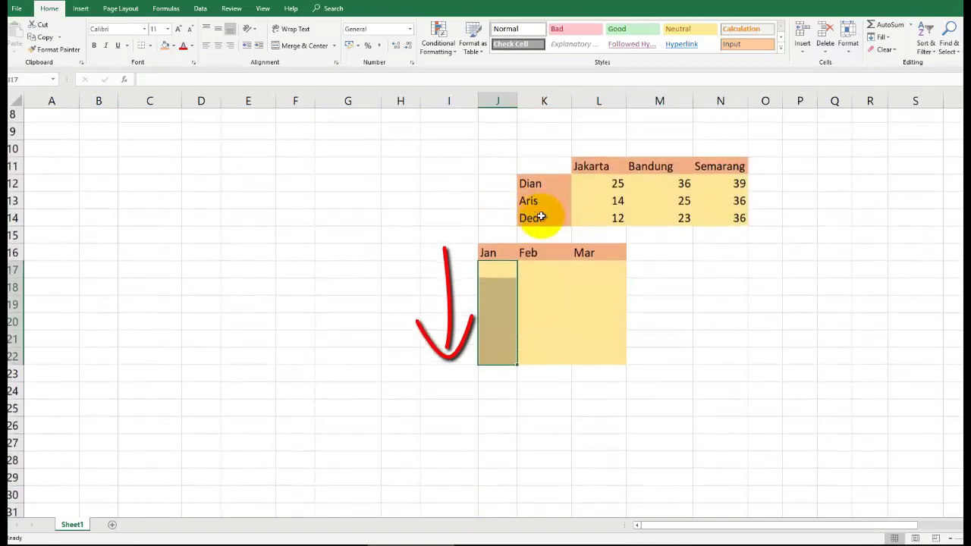
scroll(534, 269, "up", 1)
left_click_drag(535, 270, 533, 359)
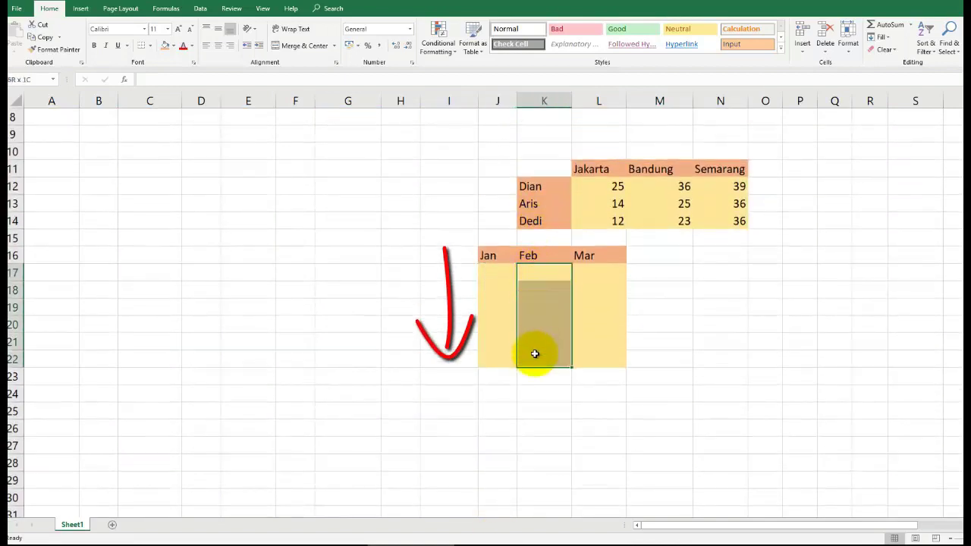
left_click_drag(596, 269, 598, 359)
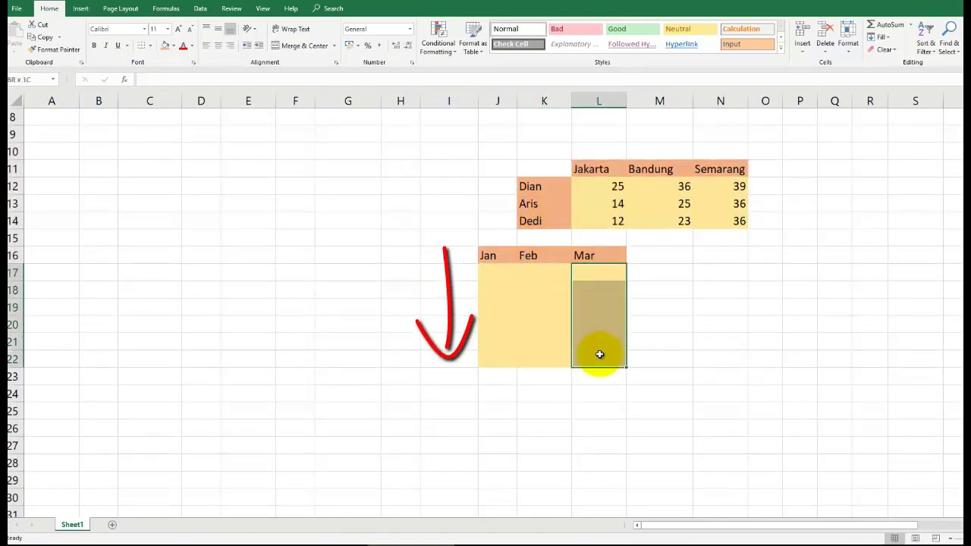
left_click_drag(504, 270, 601, 352)
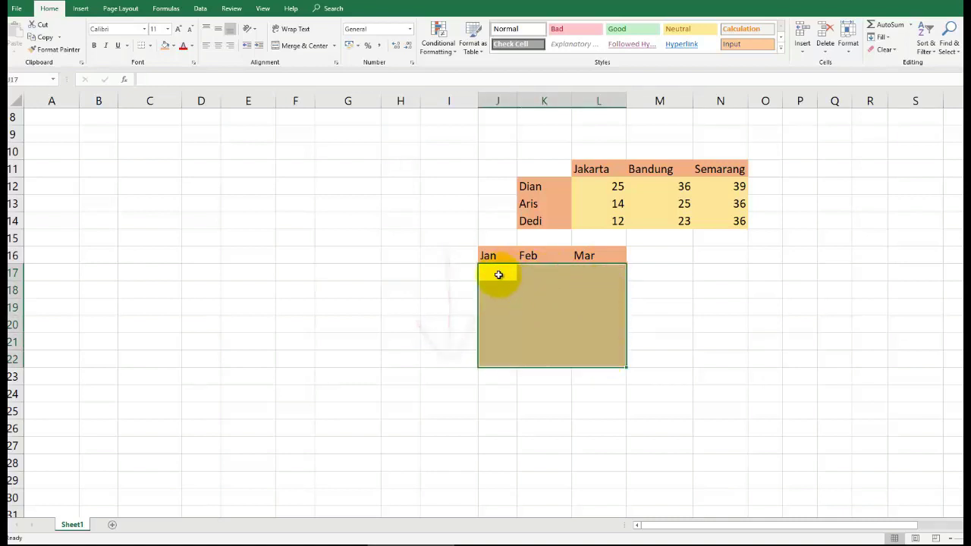
Enter the Jan column values 14, 25, 36, 39, 28 and 258.
type("14")
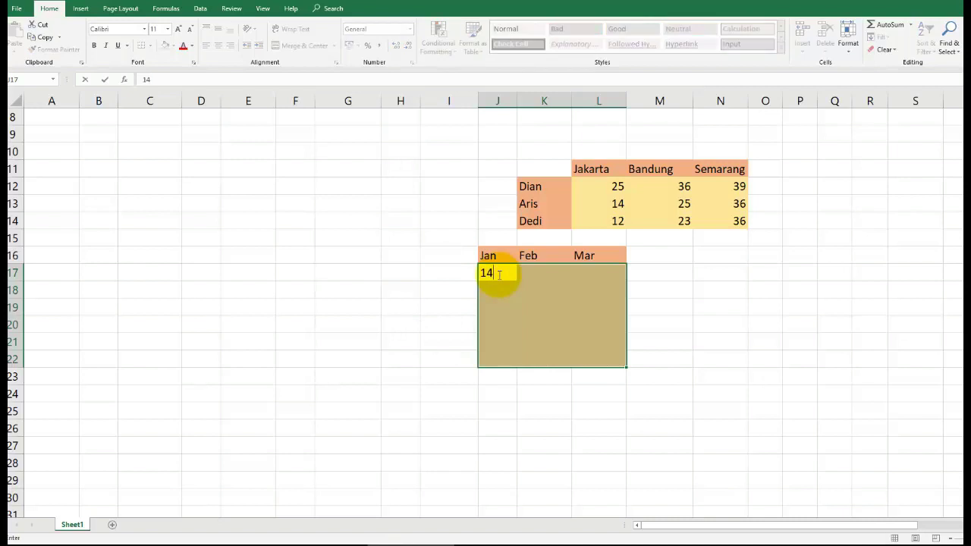
key("Return")
type("25")
key("Return")
type("36")
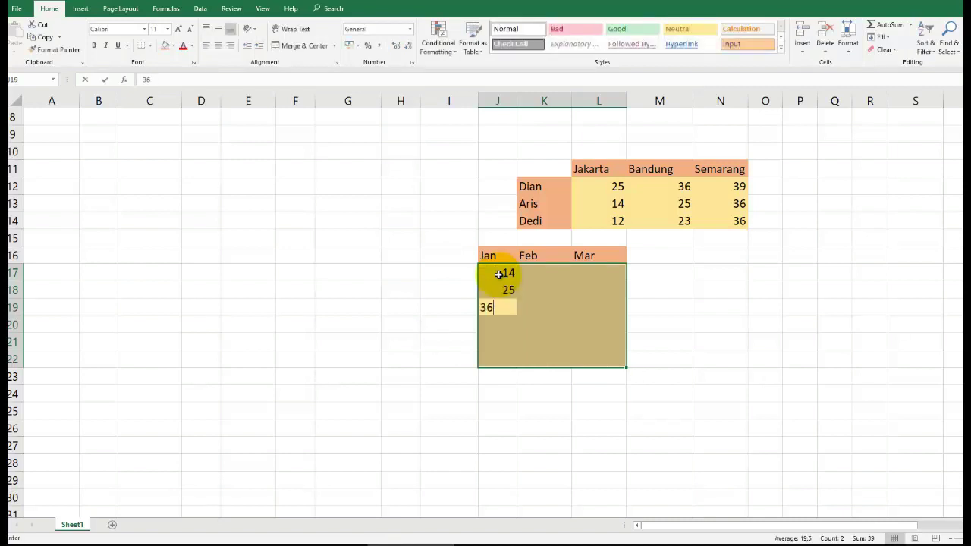
key("Return")
type("39")
key("Return")
type("28")
key("Return")
type("258")
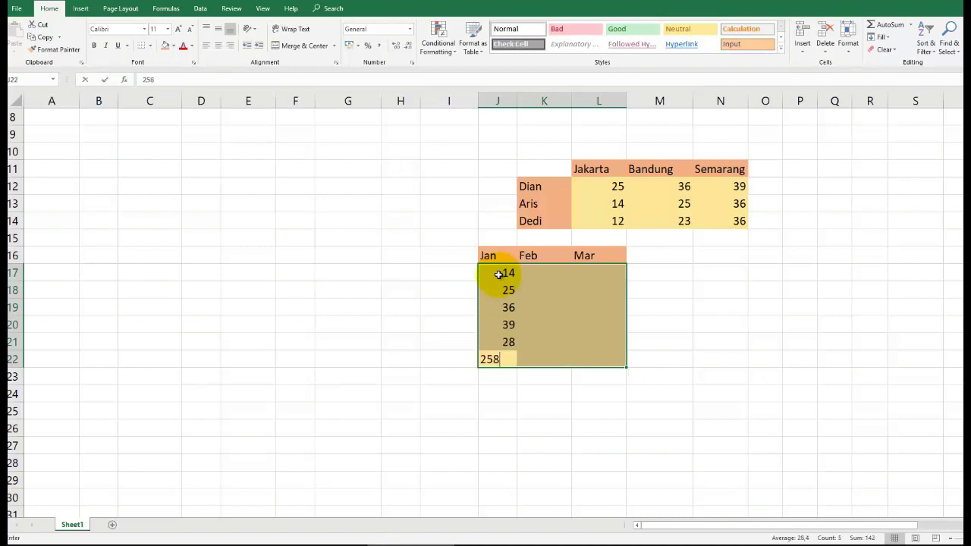
key("Return")
type("24")
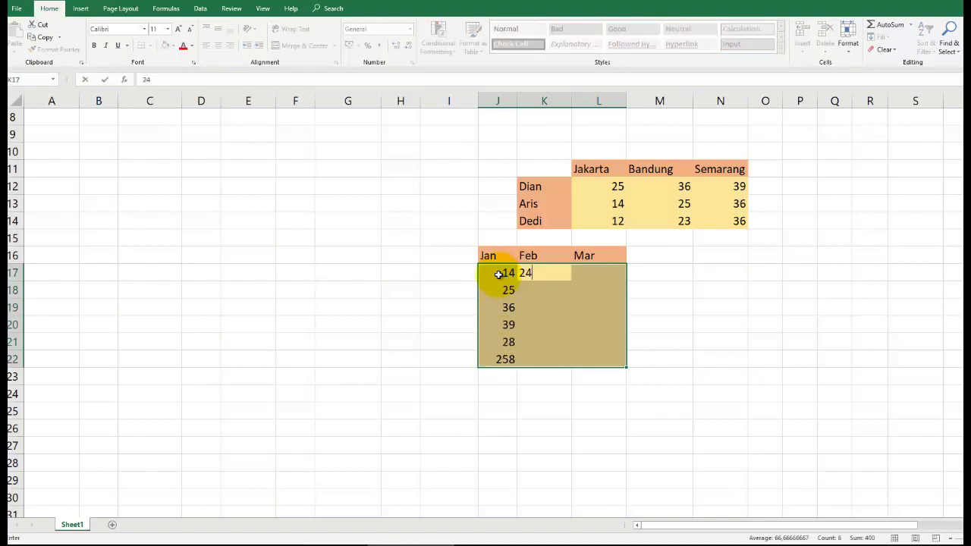
Enter the Feb column values, starting at 24 and including 26, 28 and 81.
key("Return")
type("26")
key("Return")
type("29")
key("Return")
type("28")
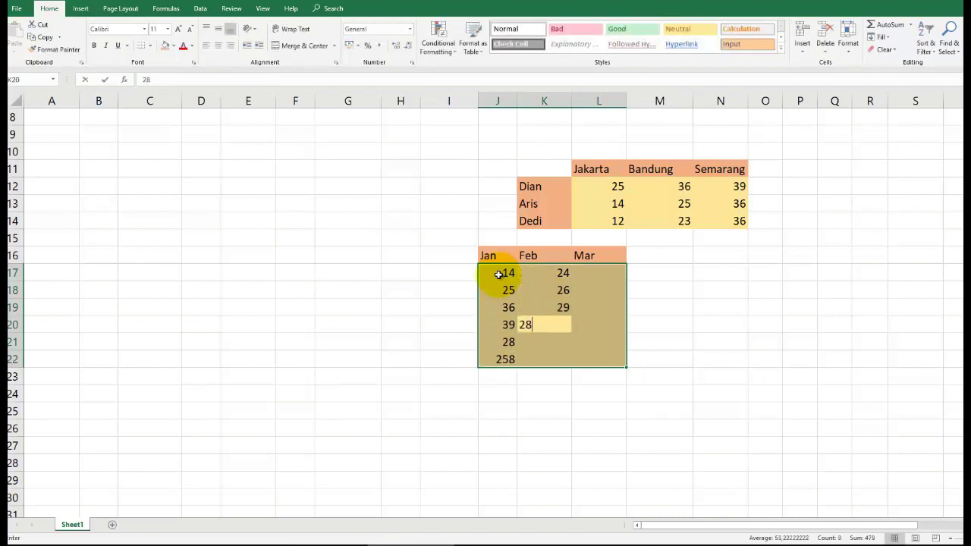
key("Return")
type("81")
key("Return")
type("93")
Finish Feb with 93 and enter the Mar column values, starting with 67 and 59.
key("Return")
type("6")
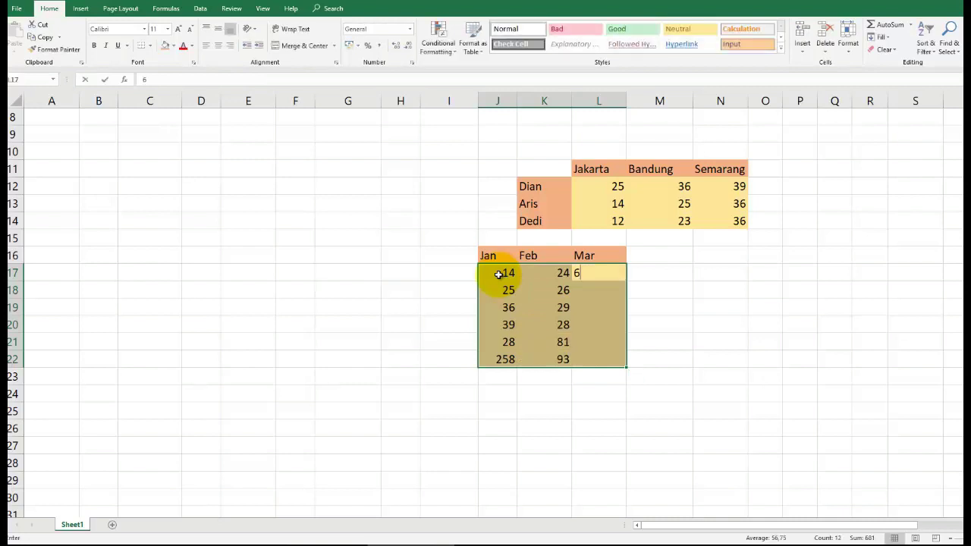
type("7")
key("Return")
type("59")
key("Return")
type("52")
key("Return")
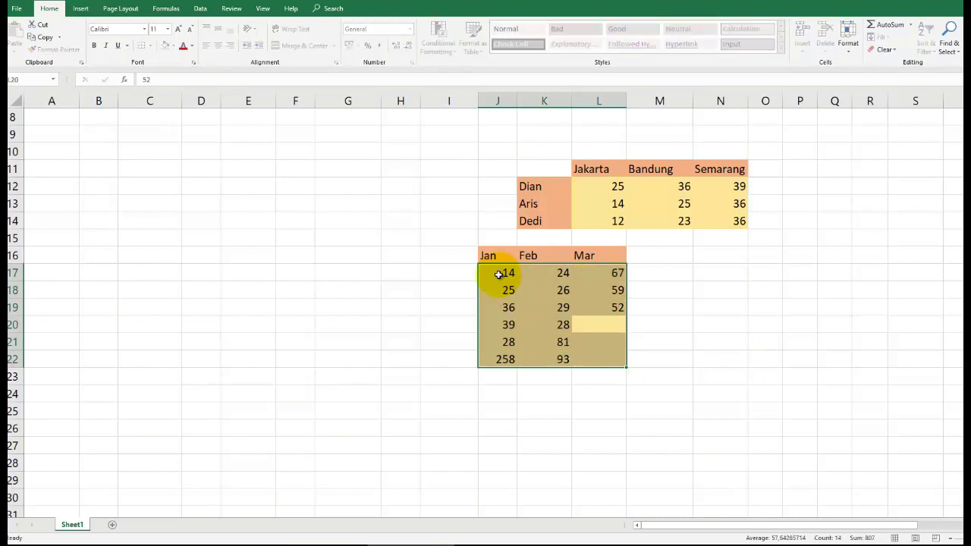
type("369")
key("Return")
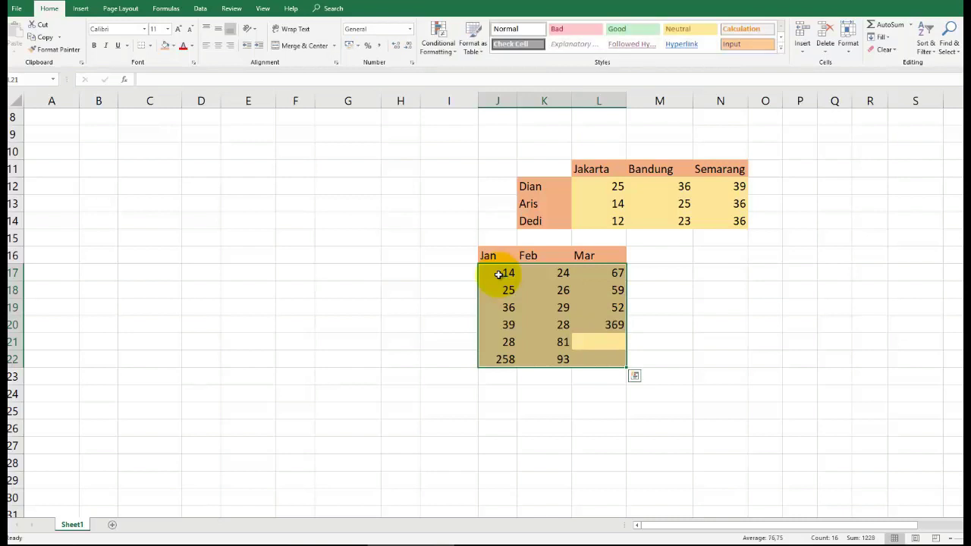
type("25")
key("Return")
type("269")
key("Return")
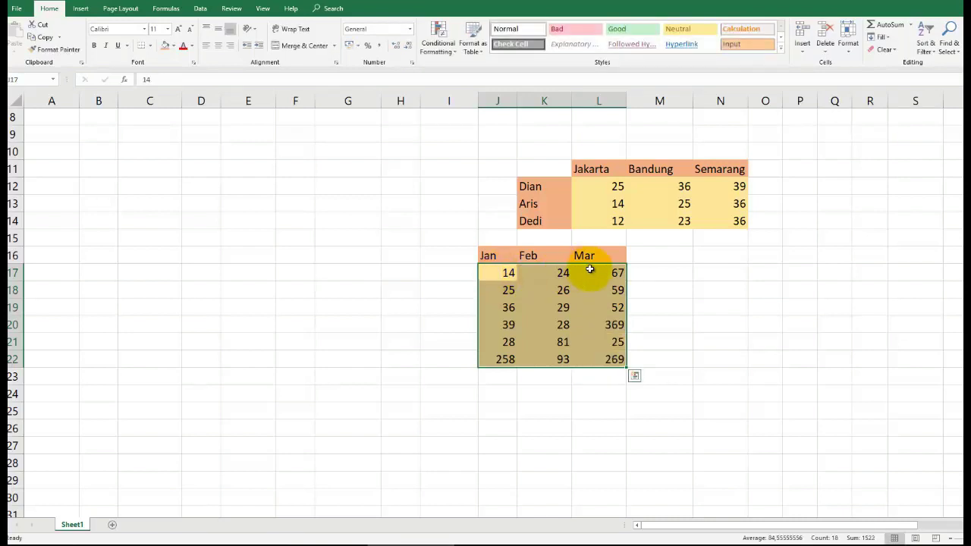
scroll(590, 268, "up", 1)
scroll(590, 268, "up", 2)
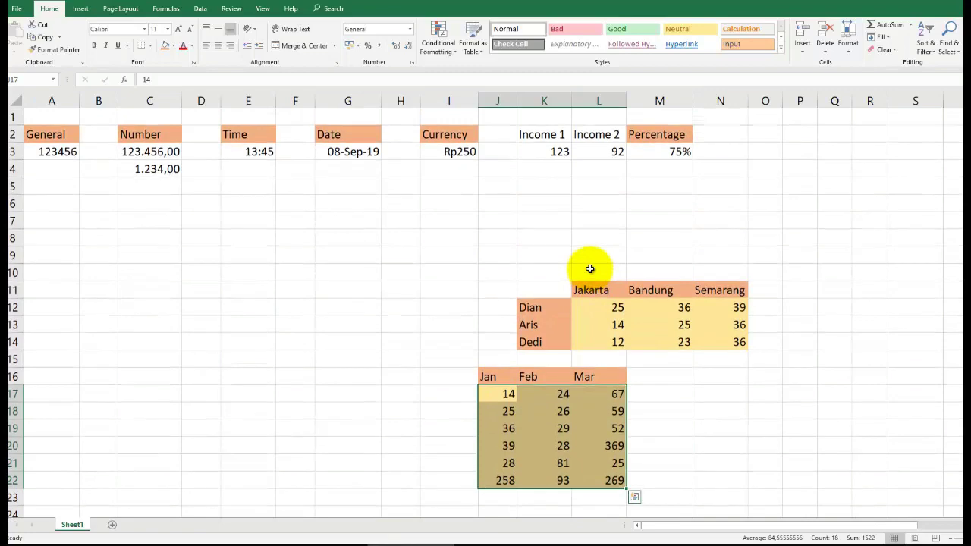